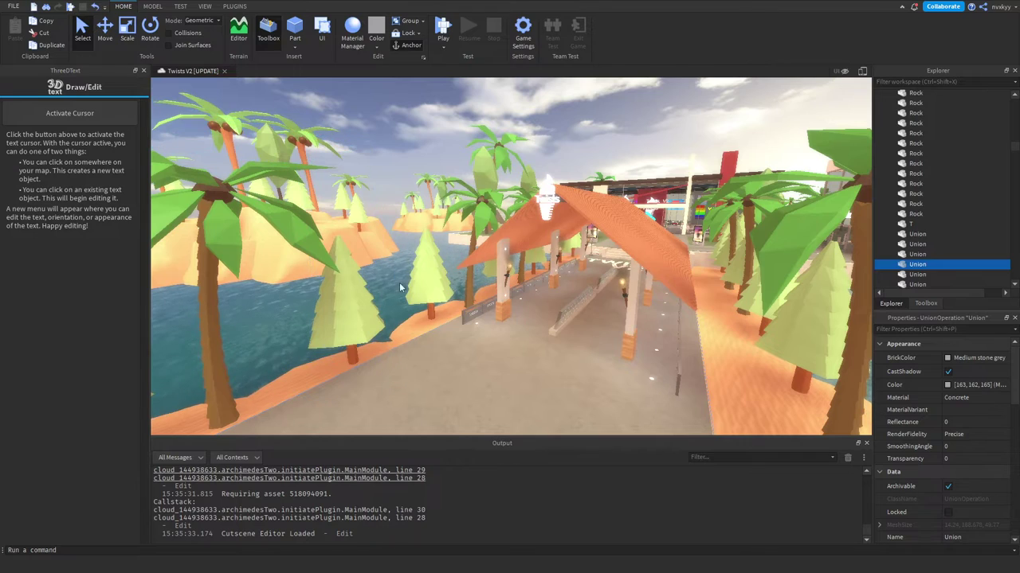
Step: Fly through the Twists V2 map and examine its covered walkway, glass-fronted building, interior and palm-lined shoreline
right_drag(431, 279, 430, 279)
key(w)
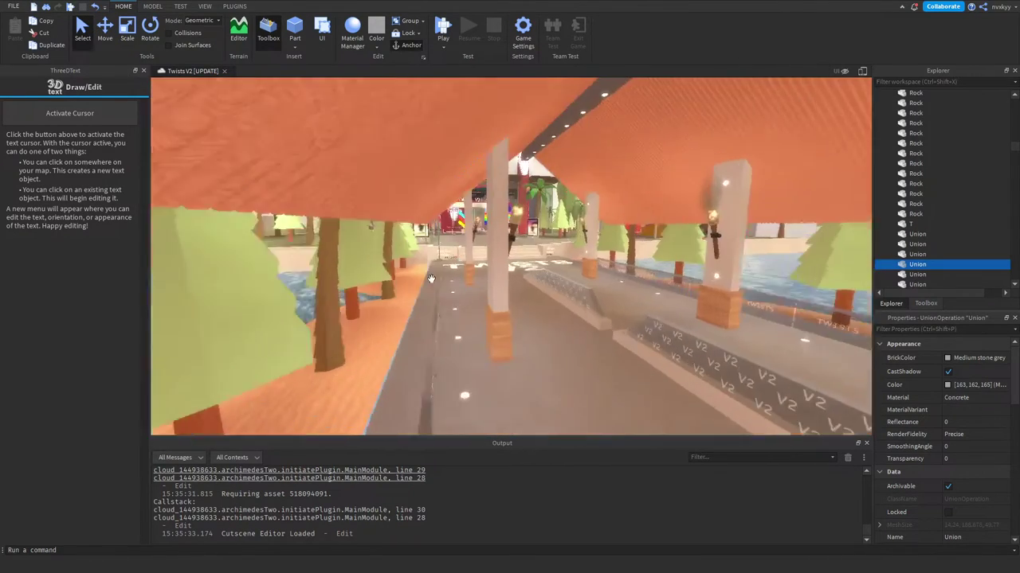
key(w)
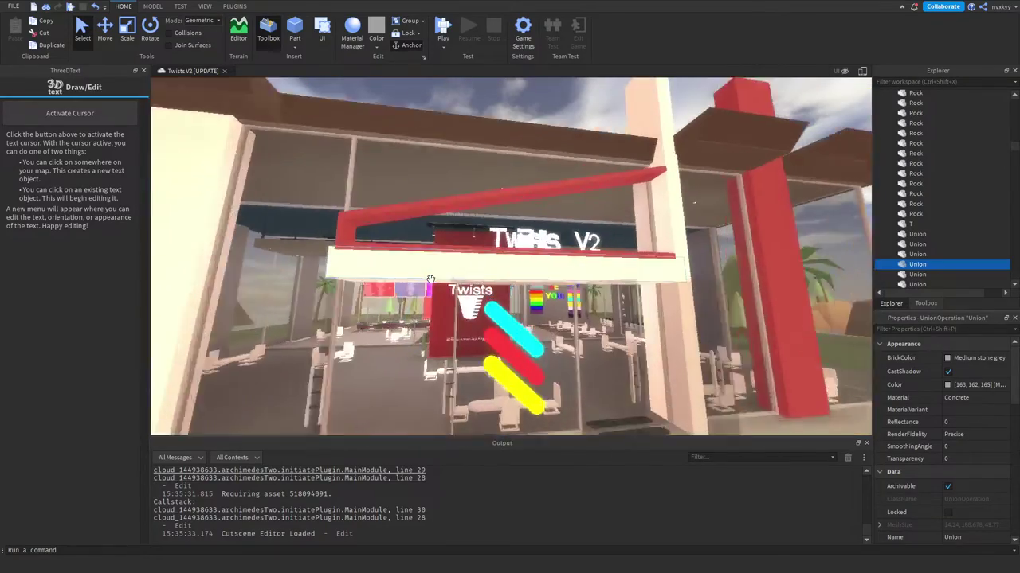
key(w)
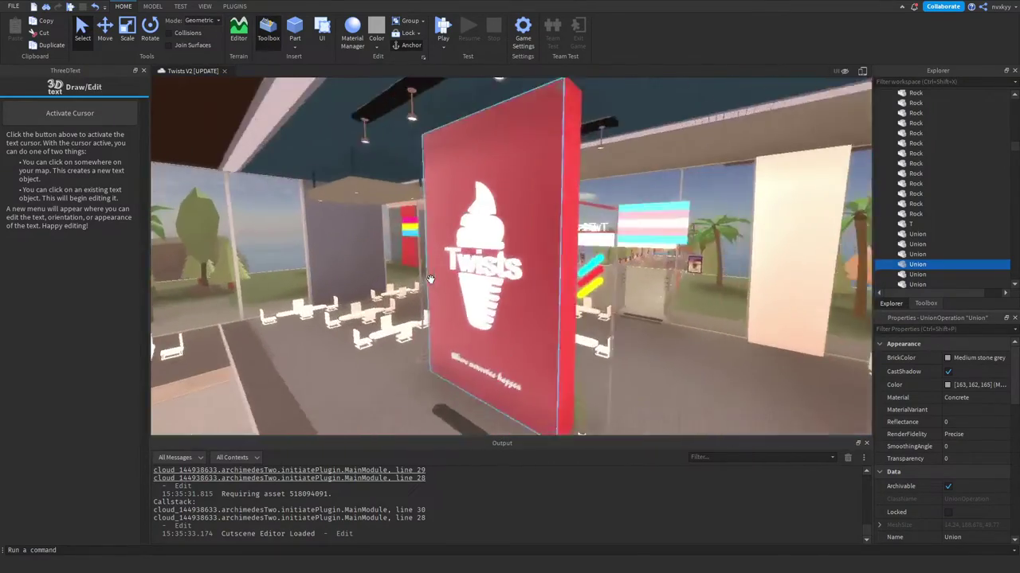
key(w)
right_drag(430, 279, 430, 279)
key(w)
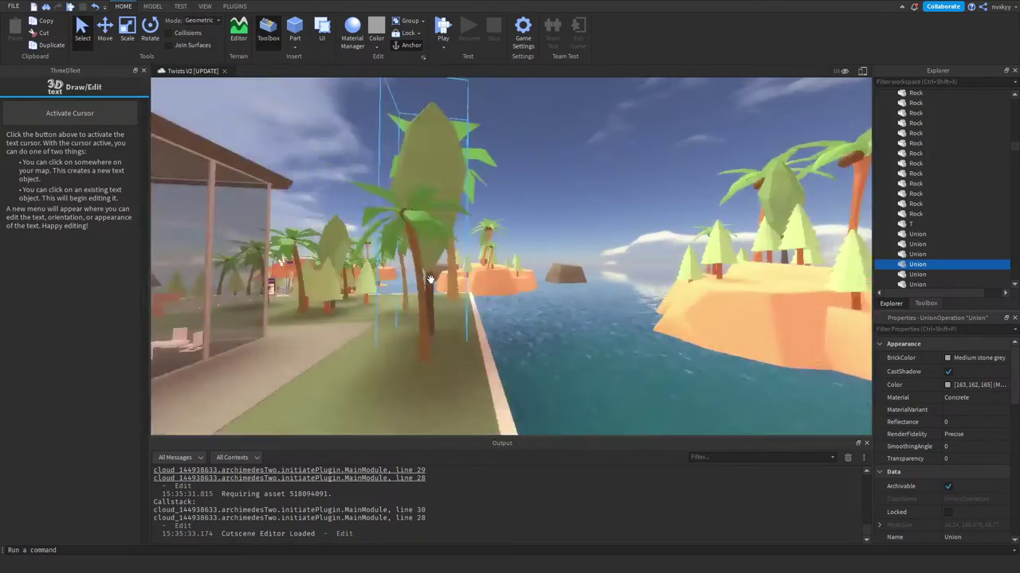
key(w)
right_drag(430, 279, 430, 279)
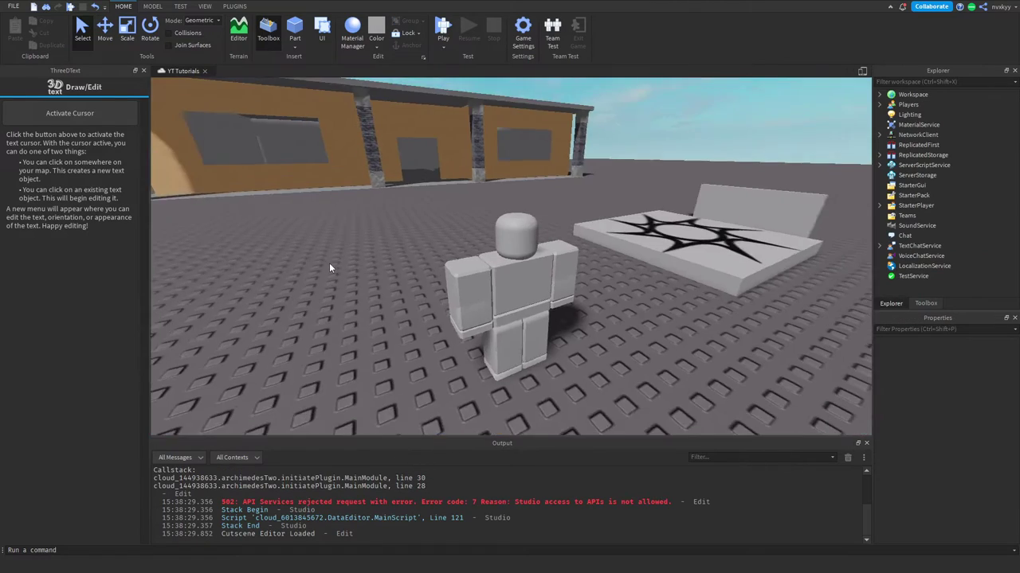
Step: Insert a cylinder on the baseplate and rotate it upright using 45-degree rotation snapping
scroll(329, 262, up, 5)
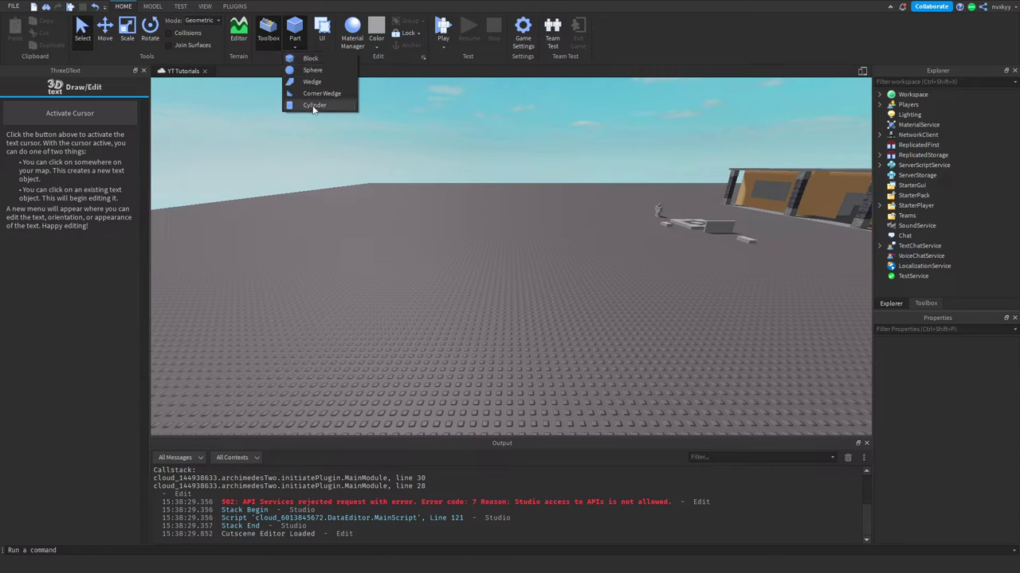
scroll(369, 237, up, 5)
key(d)
click(150, 30)
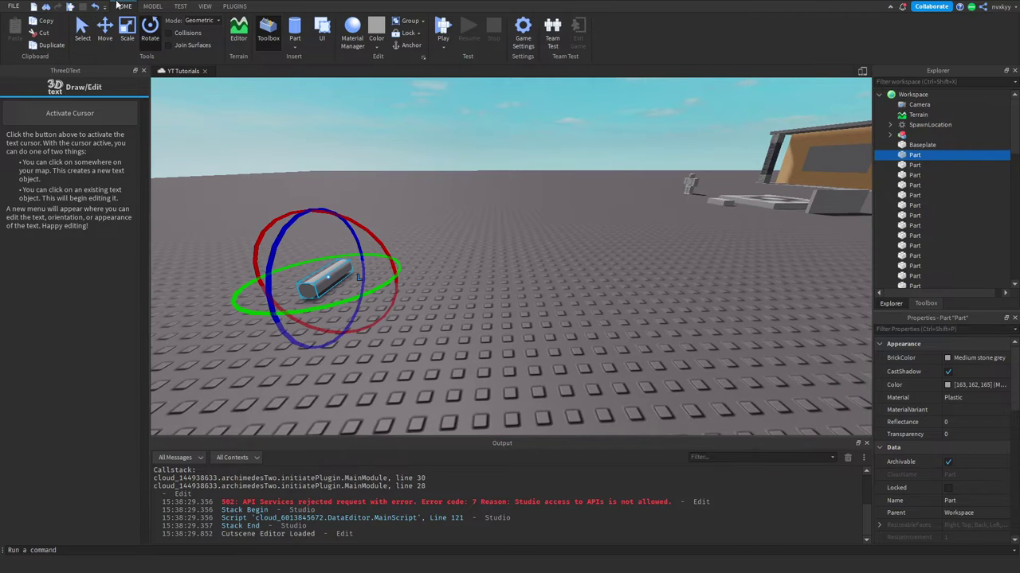
click(150, 7)
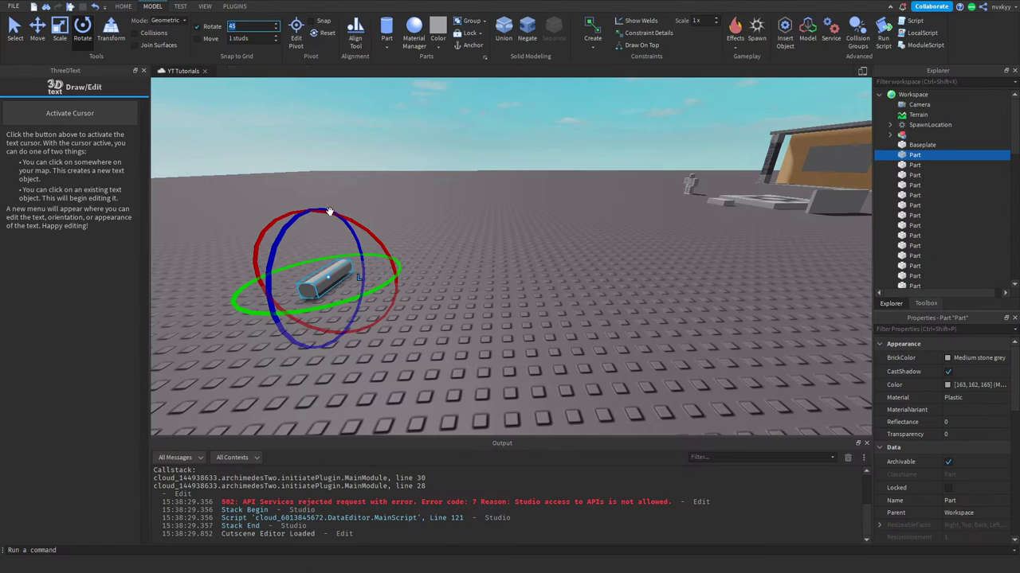
right_drag(384, 221, 386, 222)
drag(455, 241, 451, 239)
right_drag(451, 239, 364, 210)
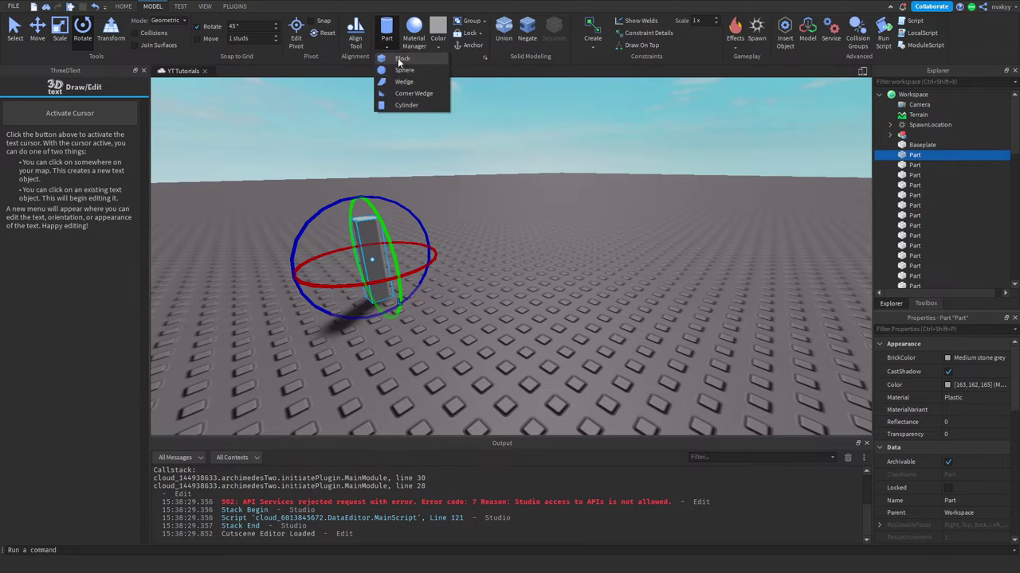
Step: Insert a block part and place it right beside the upright cylinder
click(400, 61)
scroll(430, 162, down, 2)
scroll(547, 218, up, 6)
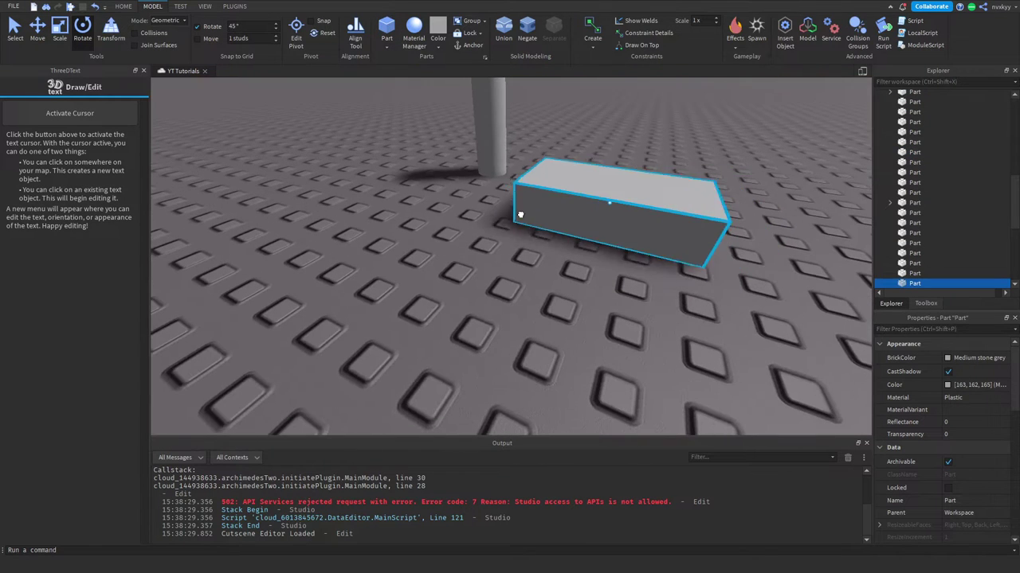
drag(520, 214, 499, 184)
Step: Scale the upright cylinder outward into a wide, flat disc lying on the baseplate
scroll(484, 129, down, 5)
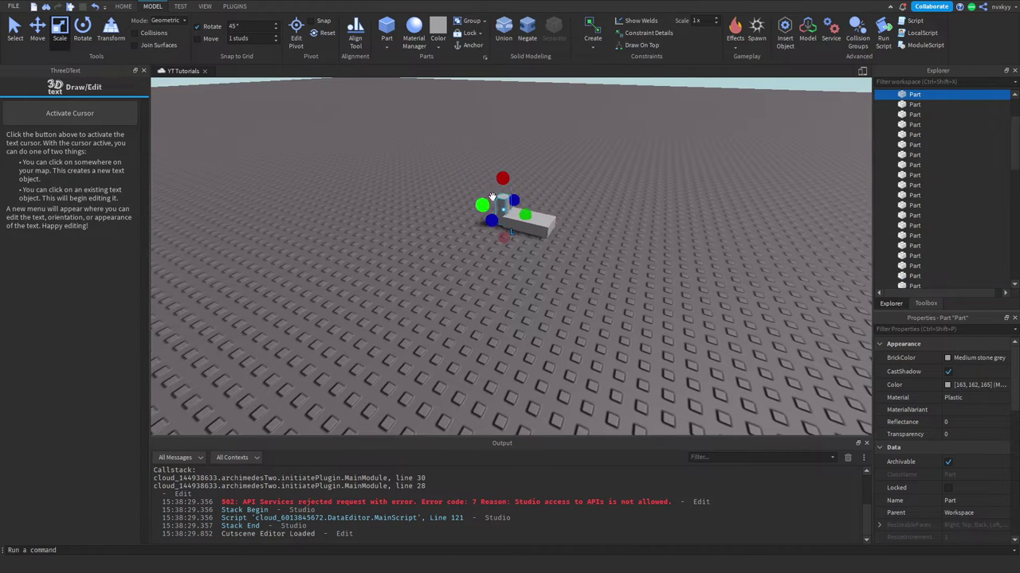
drag(456, 180, 538, 157)
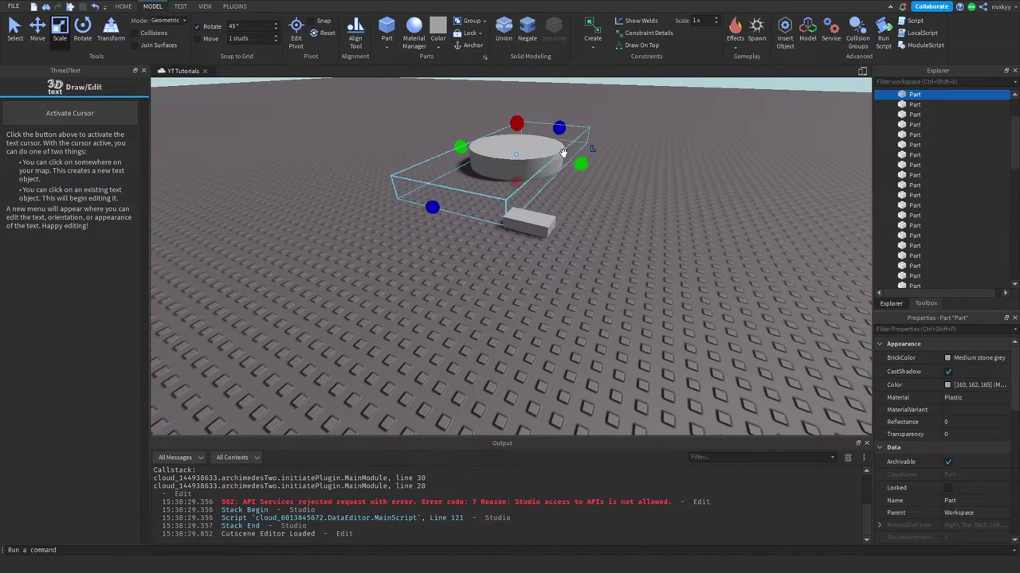
drag(624, 180, 776, 191)
right_drag(776, 192, 400, 204)
drag(410, 224, 423, 279)
scroll(458, 254, down, 1)
Step: Move the block against the disc's rim and scale it into a long bar across the disc
click(424, 274)
scroll(427, 255, up, 3)
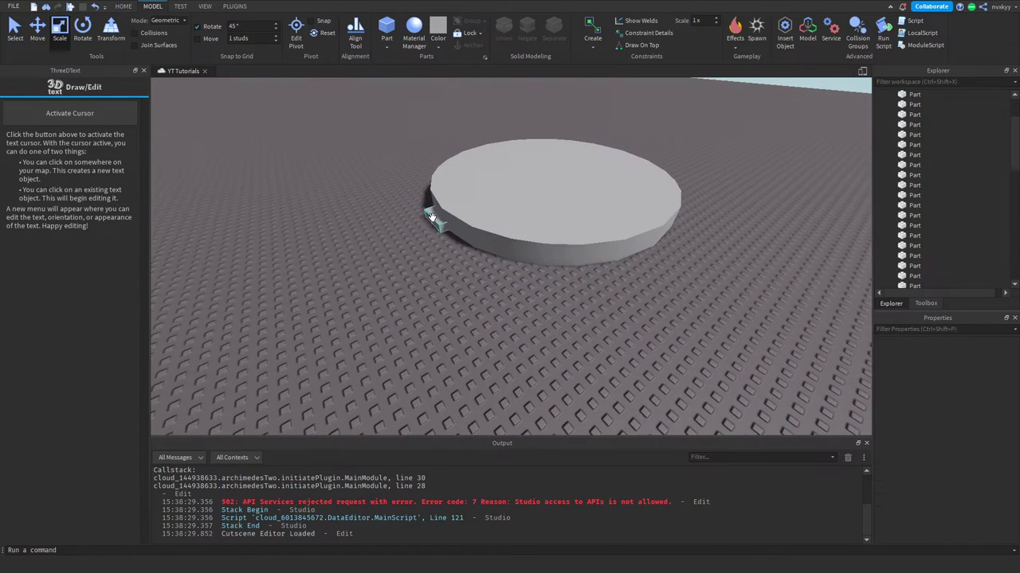
drag(435, 218, 532, 272)
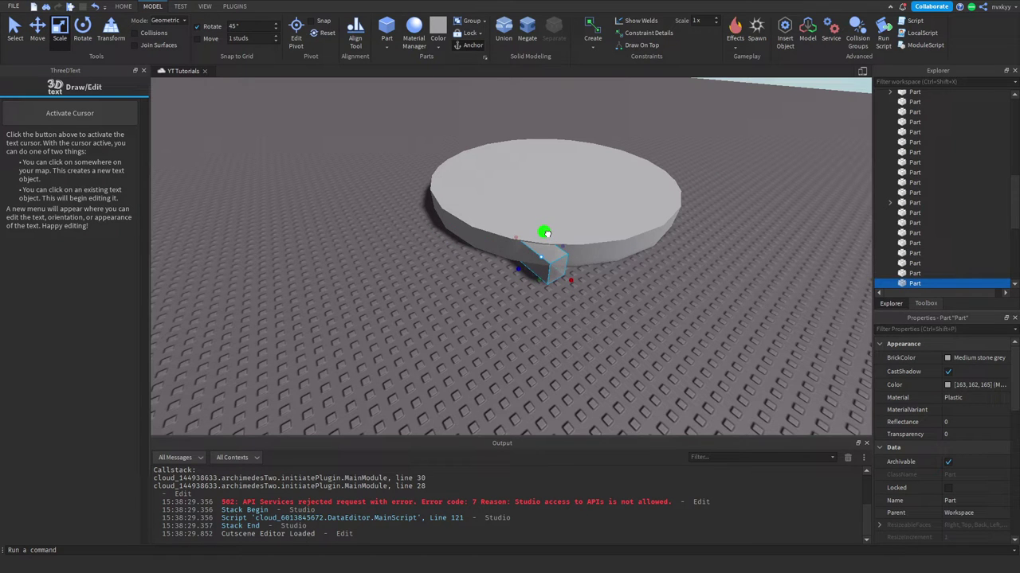
drag(546, 232, 515, 234)
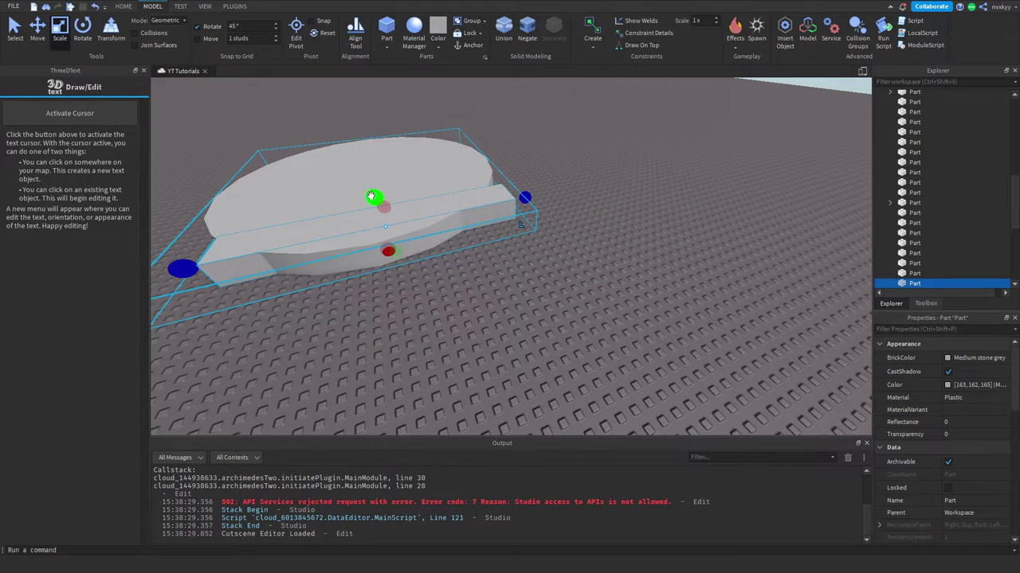
drag(377, 257, 637, 374)
Step: Extend the block into a long rectangular slab running outward from the disc, about as wide as the disc
click(648, 246)
right_drag(647, 247, 444, 178)
click(496, 178)
drag(518, 312, 507, 303)
click(532, 251)
right_drag(531, 251, 527, 247)
click(462, 245)
right_drag(462, 245, 462, 244)
drag(575, 301, 599, 354)
drag(457, 201, 447, 200)
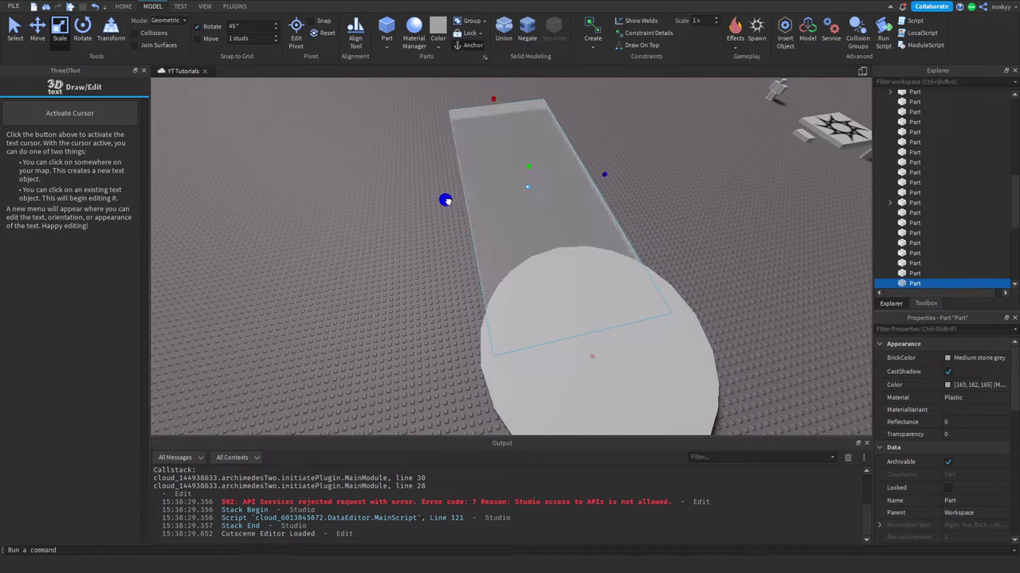
Step: Fine-tune the slab's side edge and the position of its end over the disc
drag(439, 202, 437, 202)
drag(584, 358, 590, 372)
scroll(526, 287, down, 2)
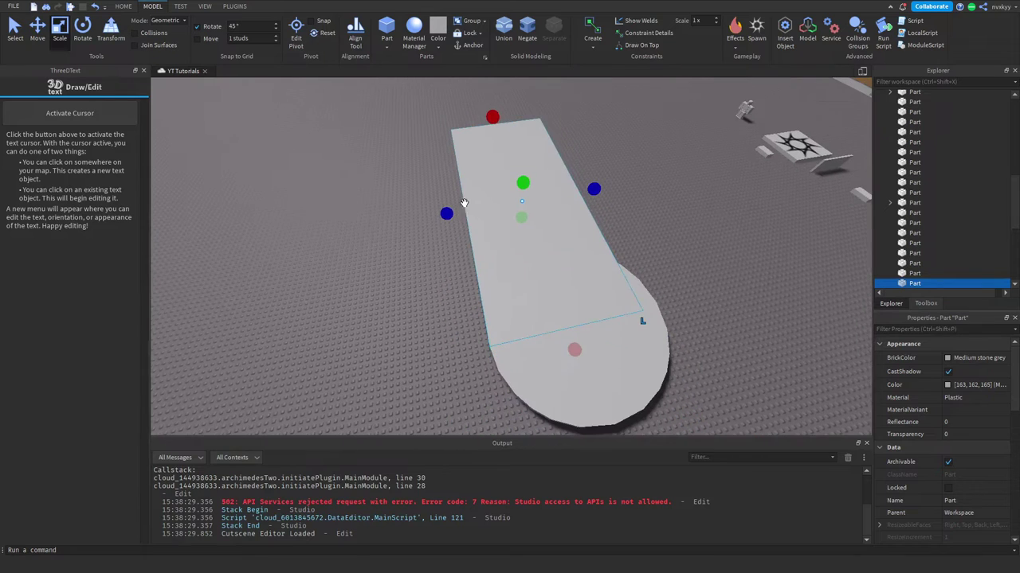
drag(448, 208, 448, 209)
drag(573, 349, 582, 368)
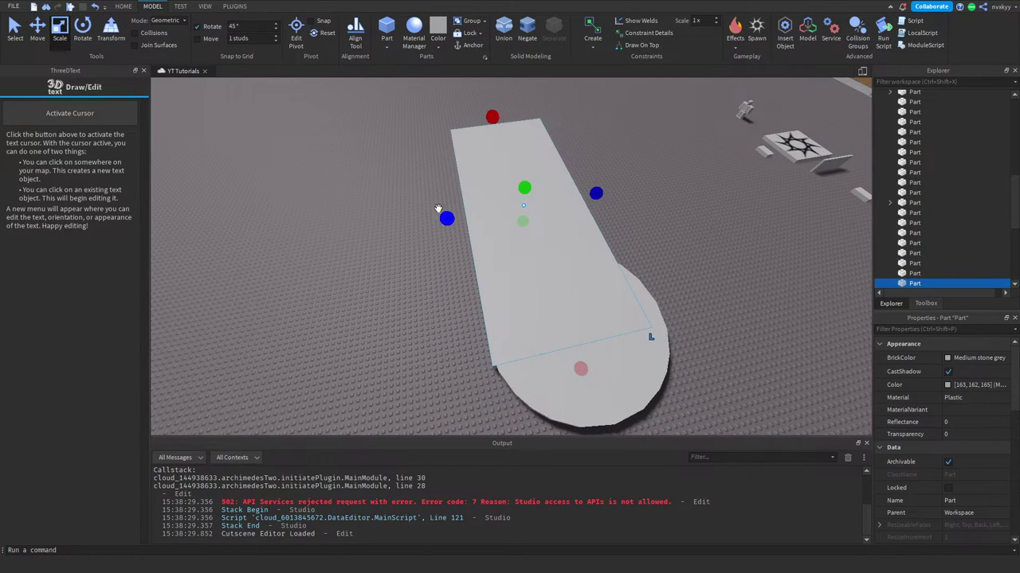
drag(437, 208, 449, 217)
drag(593, 374, 573, 347)
drag(448, 212, 447, 213)
Step: Scale the slab's other side outward until both long edges meet the disc's rim
click(394, 242)
key(s)
key(d)
click(462, 209)
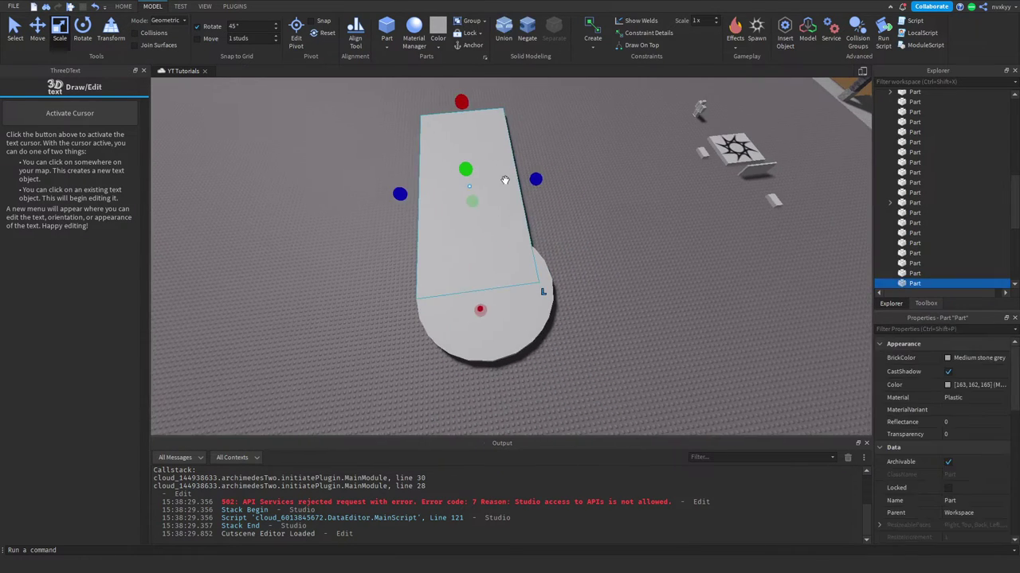
drag(511, 177, 511, 178)
key(w)
key(d)
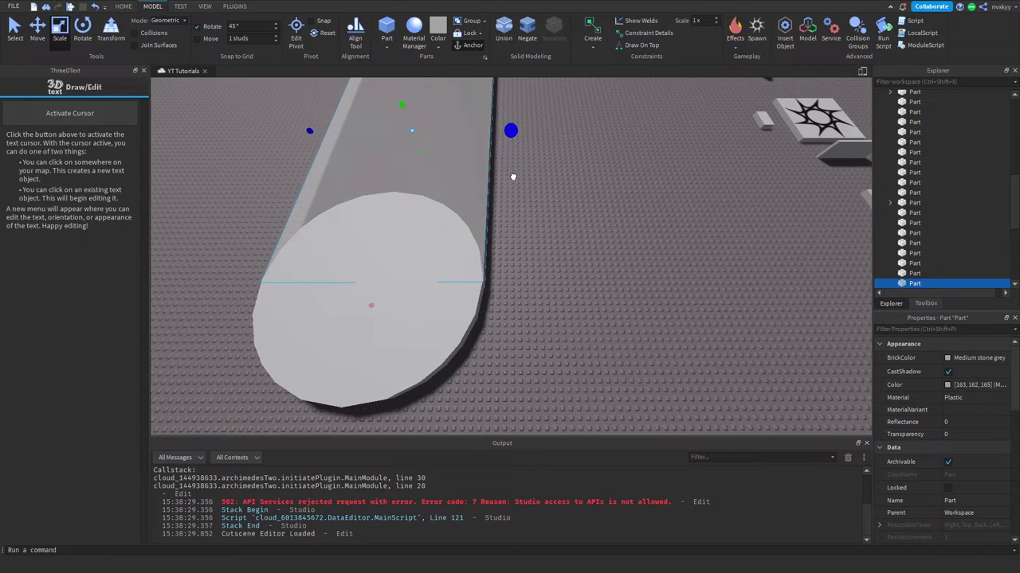
drag(513, 177, 513, 177)
Step: Check the joints along both slab edges and move the disc into line with the slab
click(596, 287)
right_drag(595, 287, 594, 286)
key(w)
click(464, 286)
right_drag(464, 286, 463, 286)
key(a)
click(214, 254)
key(w)
right_drag(214, 254, 213, 255)
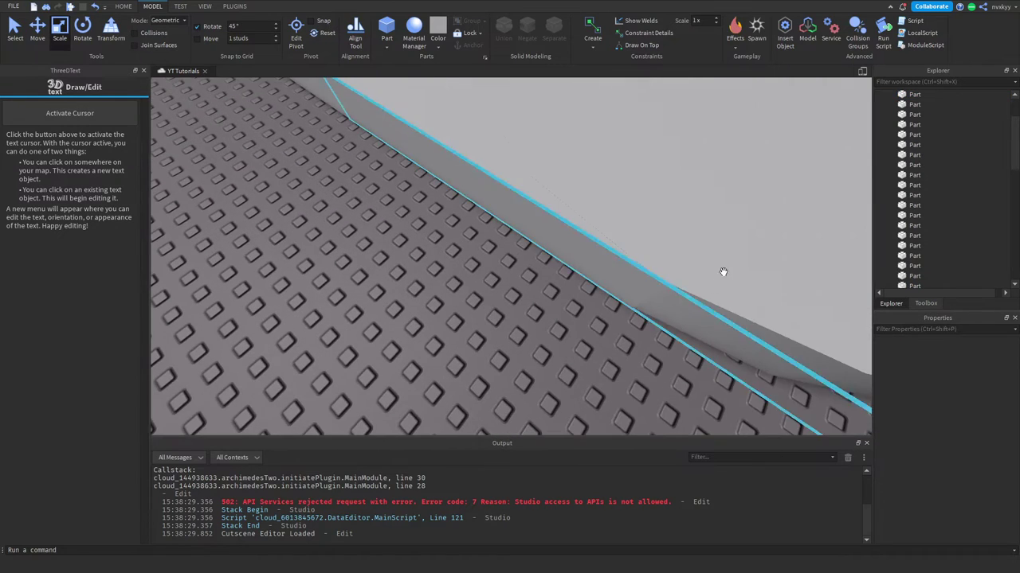
click(711, 286)
key(s)
drag(601, 174, 608, 175)
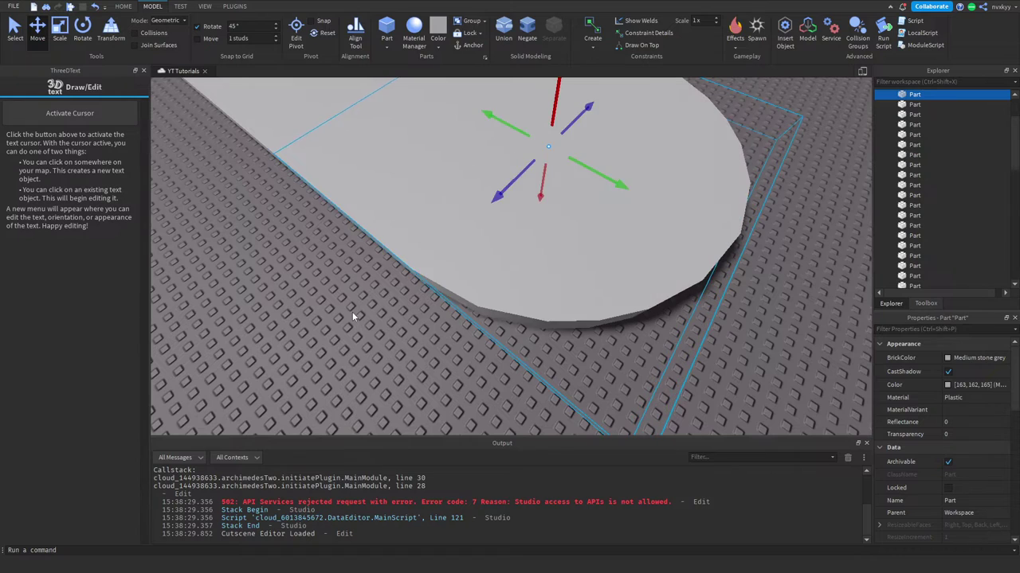
Step: Scale the disc's height so its top surface sits flush with the slab
click(346, 319)
key(d)
right_drag(340, 322, 340, 321)
right_drag(527, 302, 526, 303)
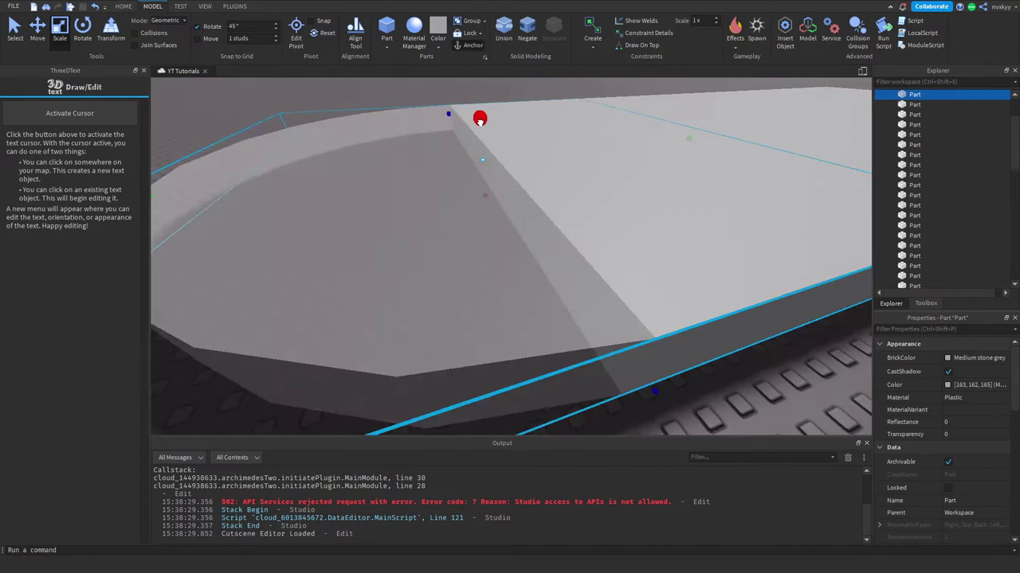
drag(480, 118, 457, 110)
click(458, 110)
right_drag(457, 110, 458, 115)
key(a)
Step: Select the slab and the disc together and set their material to Concrete
click(480, 216)
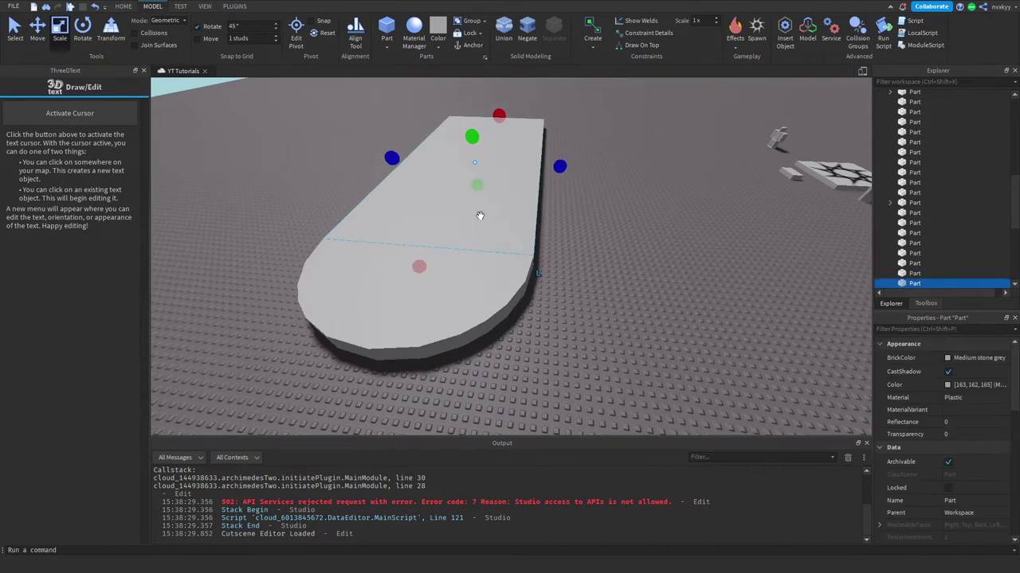
click(969, 400)
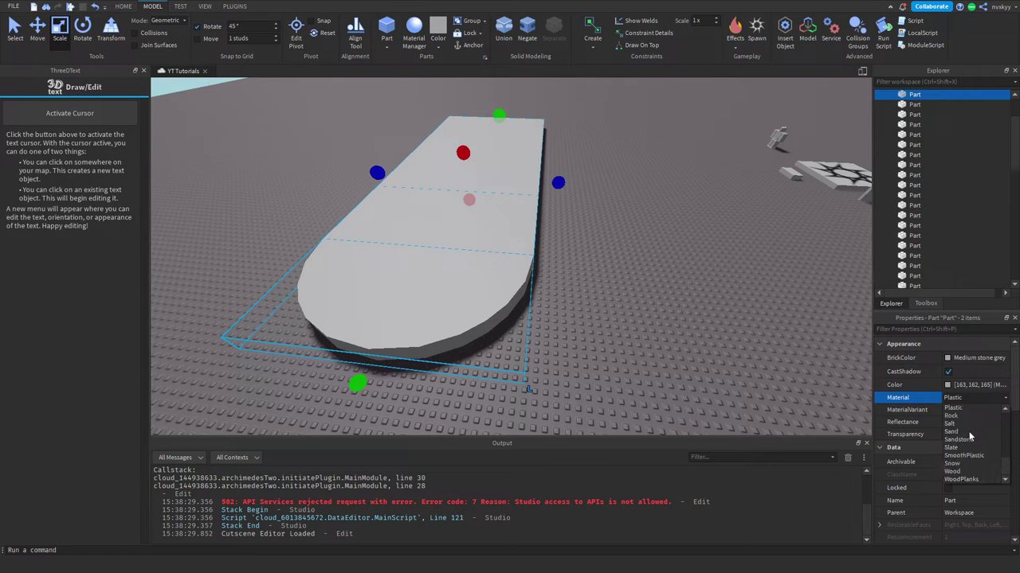
click(960, 440)
click(737, 278)
Step: Examine the concrete platform and the empty baseplate around it from several sides
right_drag(674, 279, 674, 279)
key(w)
key(a)
scroll(550, 287, down, 8)
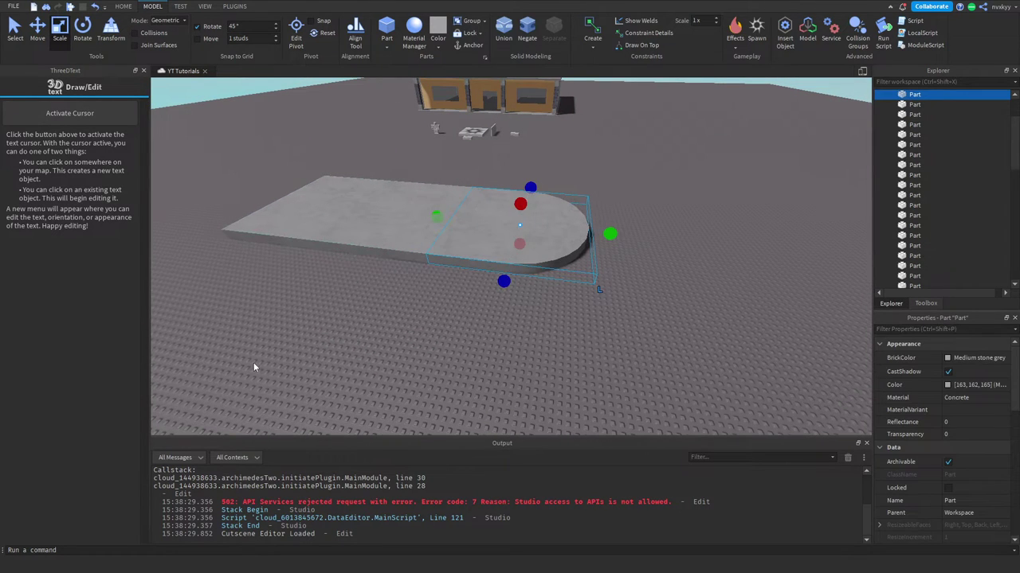
click(357, 302)
key(w)
key(d)
right_drag(443, 282, 454, 272)
key(a)
key(a)
right_drag(411, 182, 410, 182)
key(a)
right_drag(232, 260, 199, 252)
key(d)
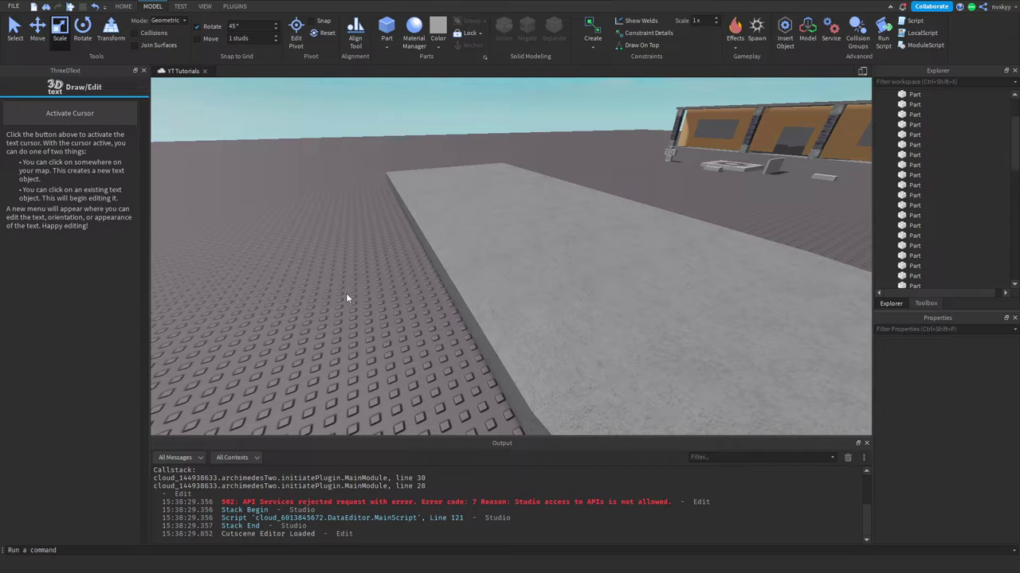
Step: Paste the polygonal sand piece and position it partly under the platform's rounded end
key(ctrl+v)
right_drag(378, 269, 378, 269)
key(s)
drag(378, 269, 399, 339)
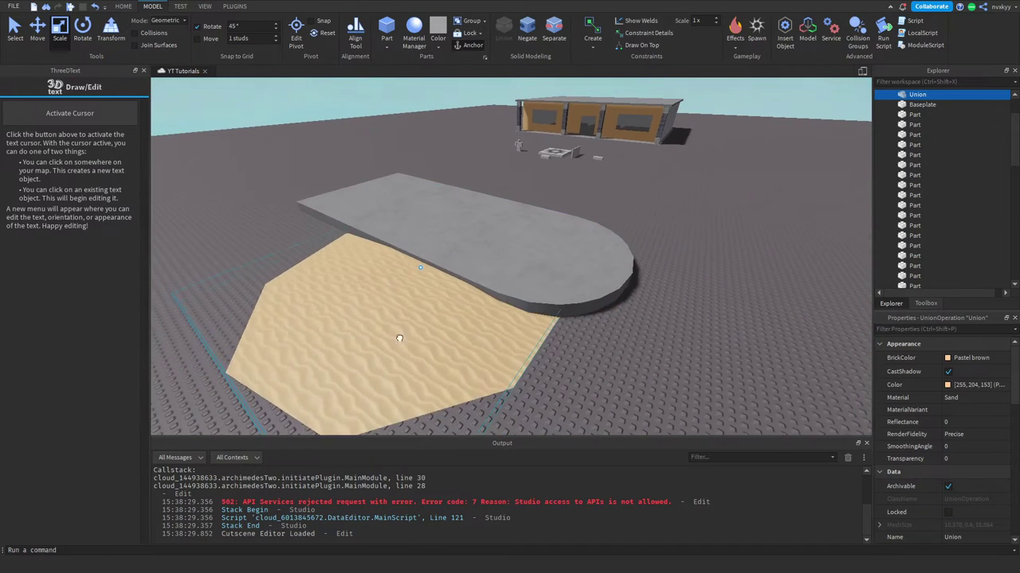
right_drag(399, 339, 433, 323)
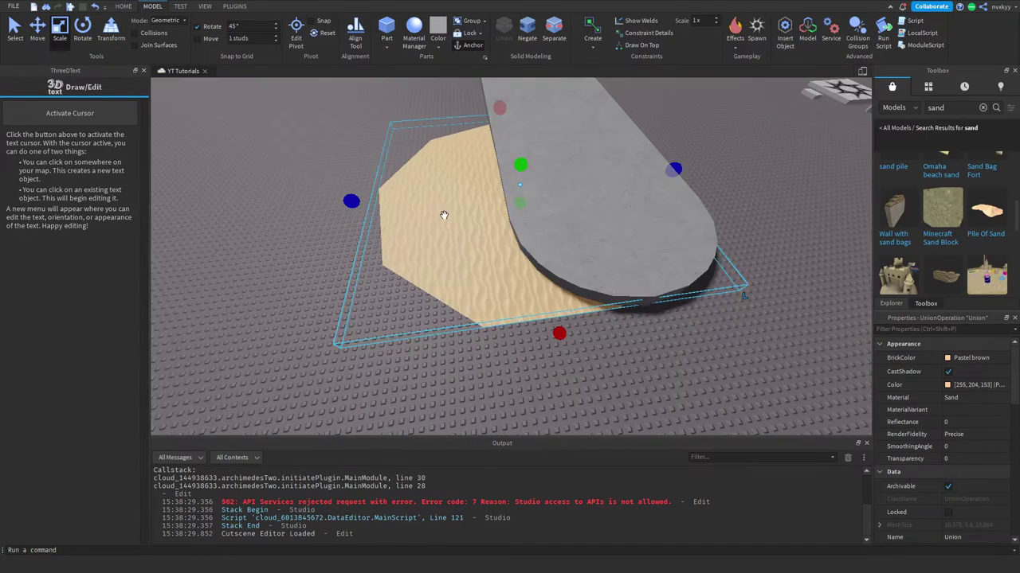
right_drag(444, 216, 444, 216)
Step: Duplicate the sand piece and place the copy farther along the platform's straight edge, overlapping the first
key(ctrl+d)
drag(430, 209, 386, 175)
right_drag(386, 174, 442, 137)
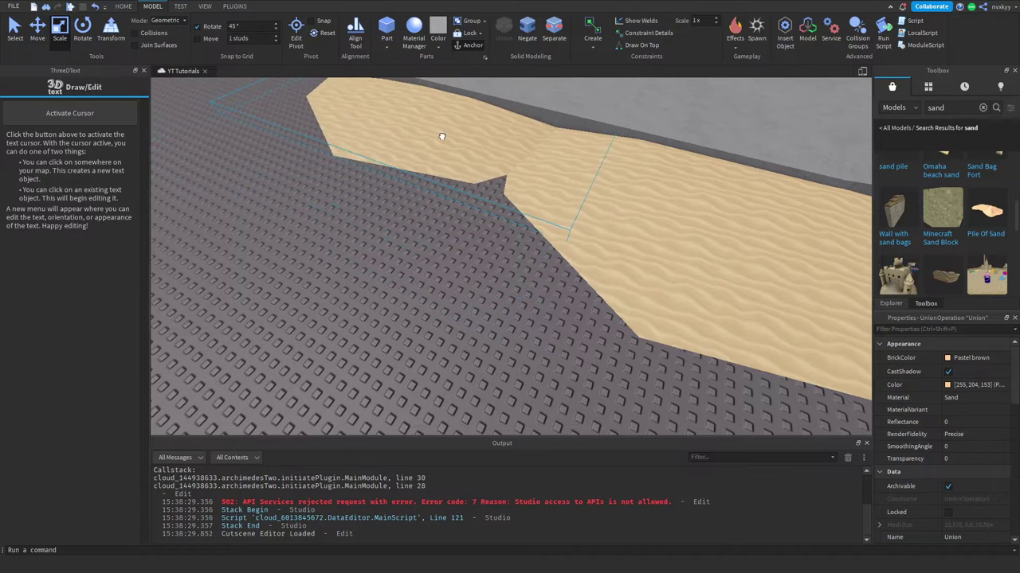
Step: Place further sand copies along the platform's opposite side so the beach surrounds it
scroll(291, 250, down, 10)
scroll(433, 255, up, 2)
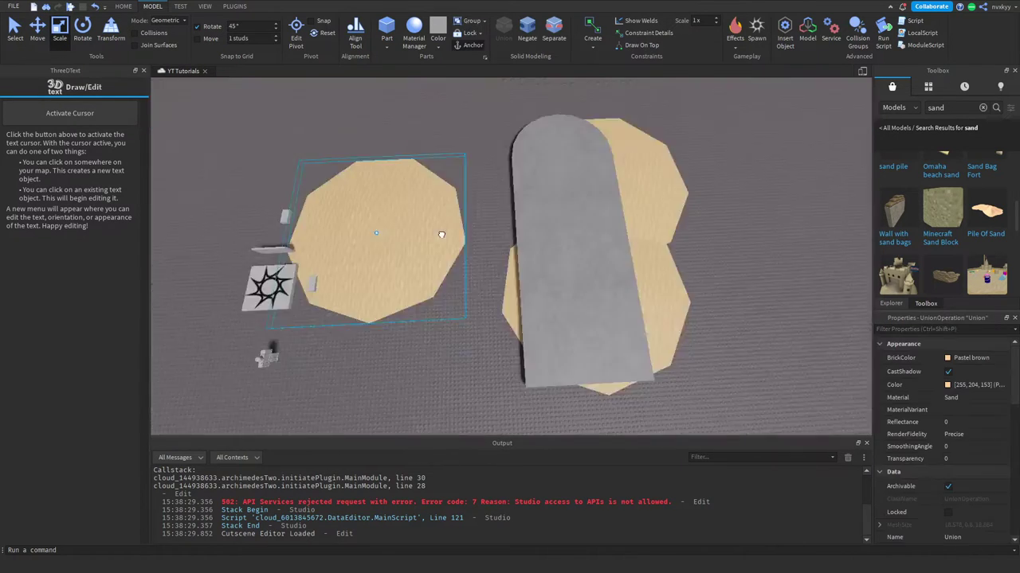
scroll(460, 223, up, 4)
right_drag(441, 234, 459, 212)
scroll(460, 212, down, 4)
drag(460, 212, 429, 212)
right_drag(428, 212, 216, 233)
click(215, 236)
Step: Search the model library for "low poly tree" and look through the results for a tree pack
scroll(216, 235, up, 4)
scroll(217, 235, up, 3)
scroll(343, 280, down, 6)
key(d)
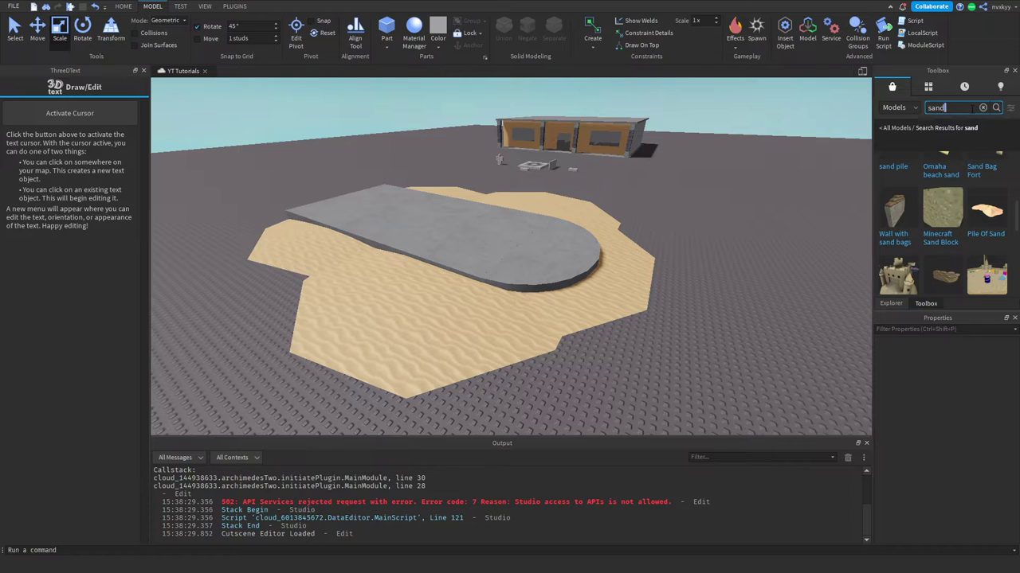
text(low po)
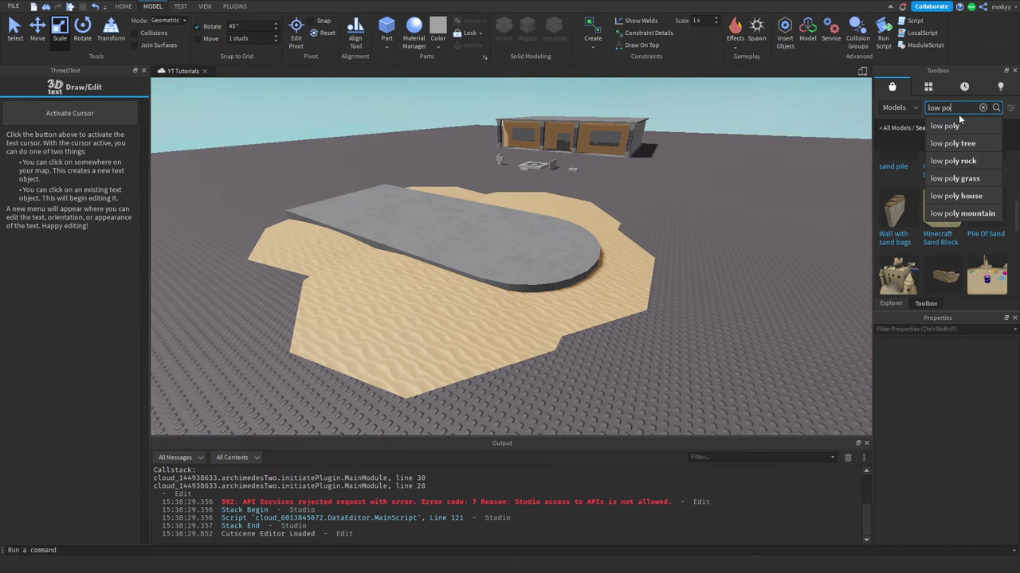
text(ly tree)
key(Return)
right_drag(817, 184, 818, 184)
key(w)
key(d)
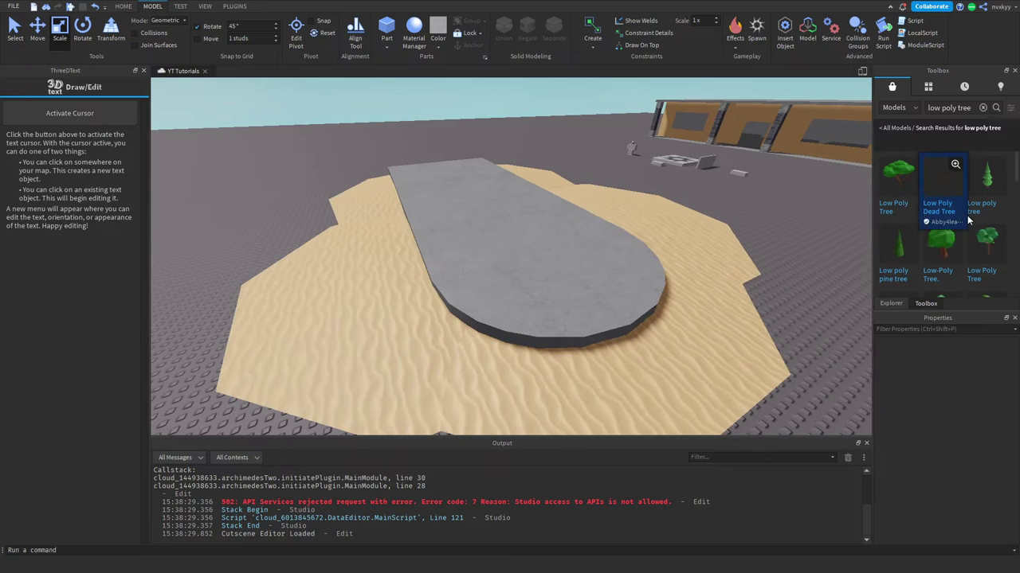
scroll(946, 254, down, 4)
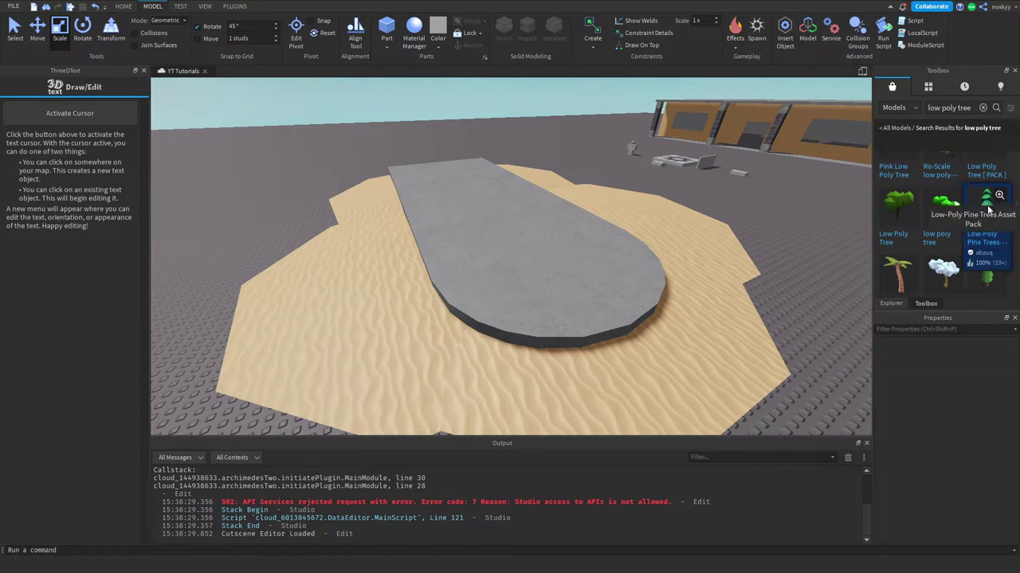
Step: Insert the Low-Poly Pine Trees Asset Pack and move it off the platform onto the empty baseplate beside the sand
click(987, 209)
right_drag(649, 278, 603, 274)
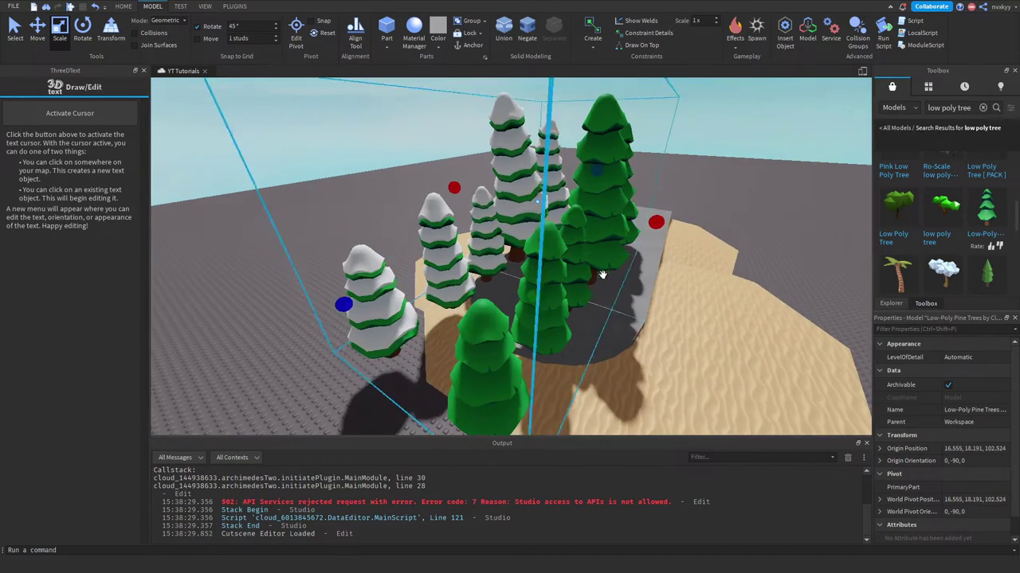
drag(542, 284, 342, 269)
key(a)
click(391, 364)
key(a)
key(w)
right_drag(379, 344, 242, 209)
key(d)
right_drag(508, 293, 473, 269)
key(s)
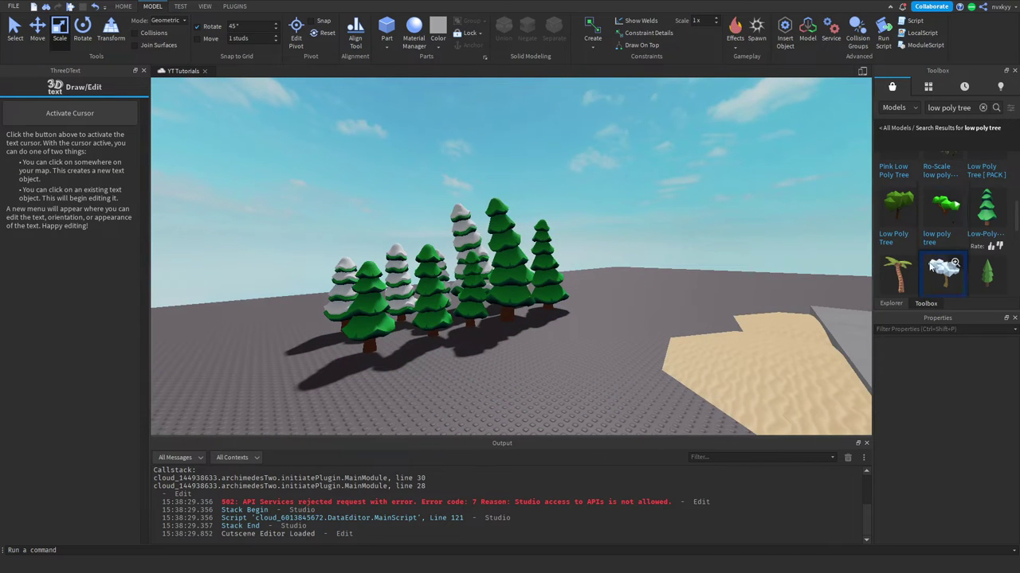
Step: Ungroup the inserted pine tree pack into its individual tree models
scroll(930, 266, down, 2)
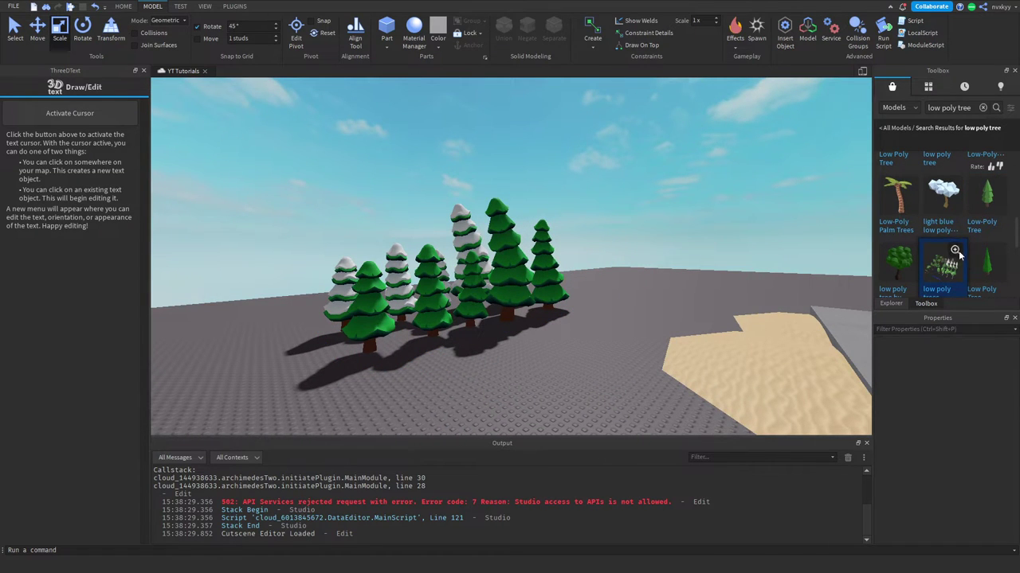
click(329, 293)
right_click(401, 310)
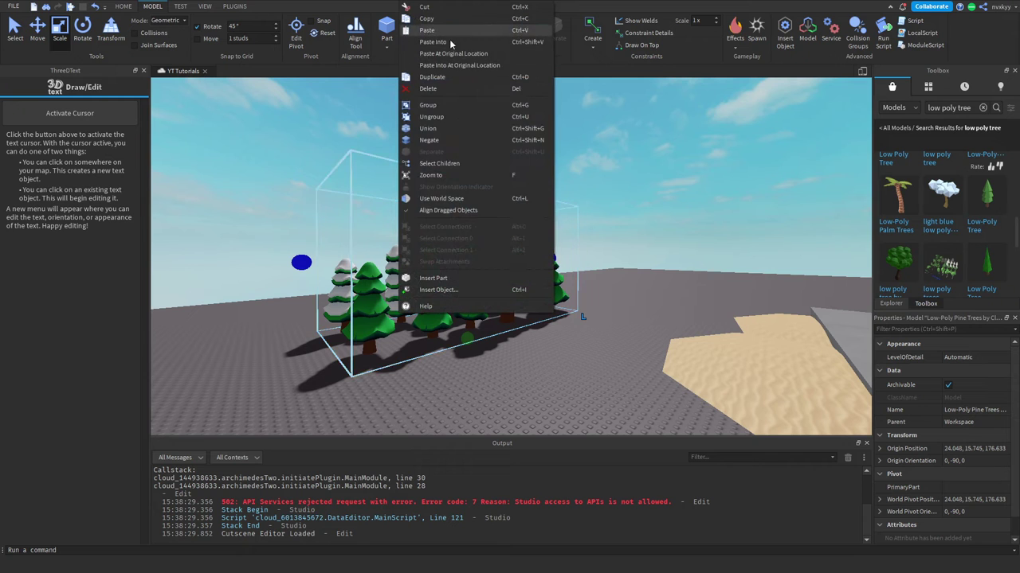
click(443, 117)
Step: Move the SpruceSnowy1 tree from the group onto the sand beside the platform's rounded end
click(350, 342)
click(392, 374)
key(f)
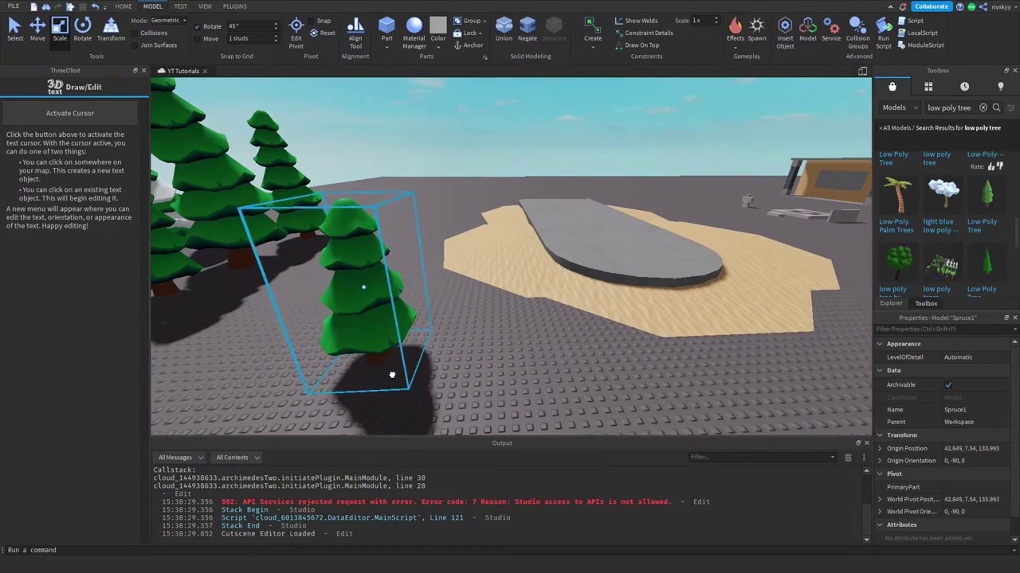
right_drag(299, 346, 333, 244)
drag(575, 294, 387, 230)
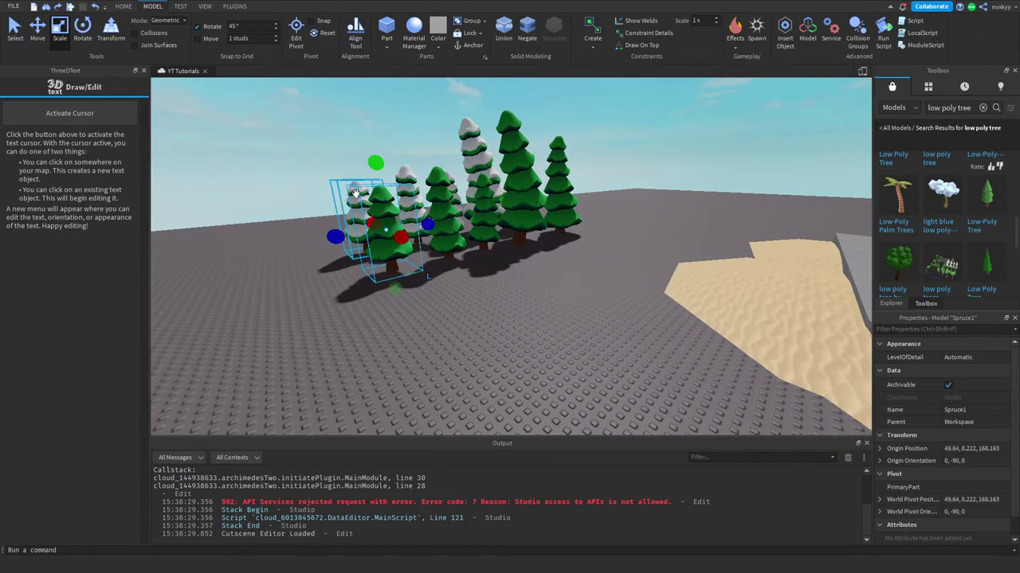
drag(345, 198, 481, 279)
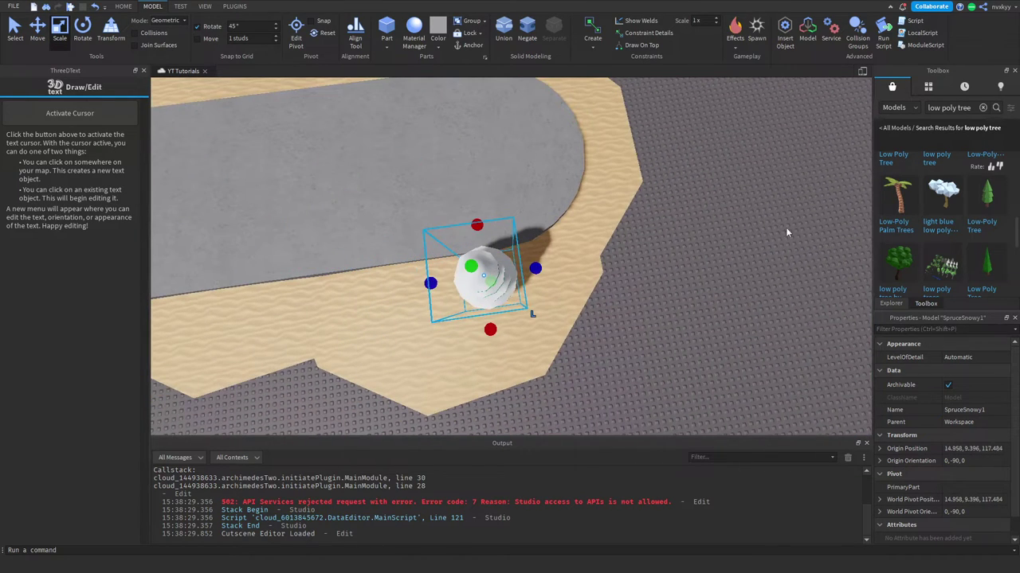
Step: Try deleting the LeavesS1 mesh from the snowy spruce on the sand, and undo the deletion
click(891, 302)
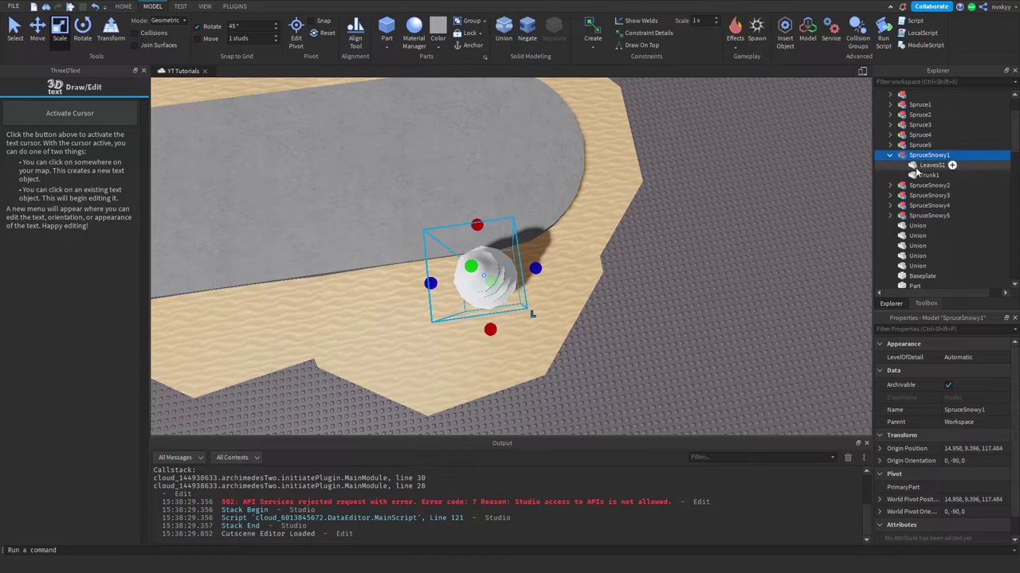
click(930, 165)
right_drag(524, 224, 525, 223)
key(Delete)
key(ctrl+z)
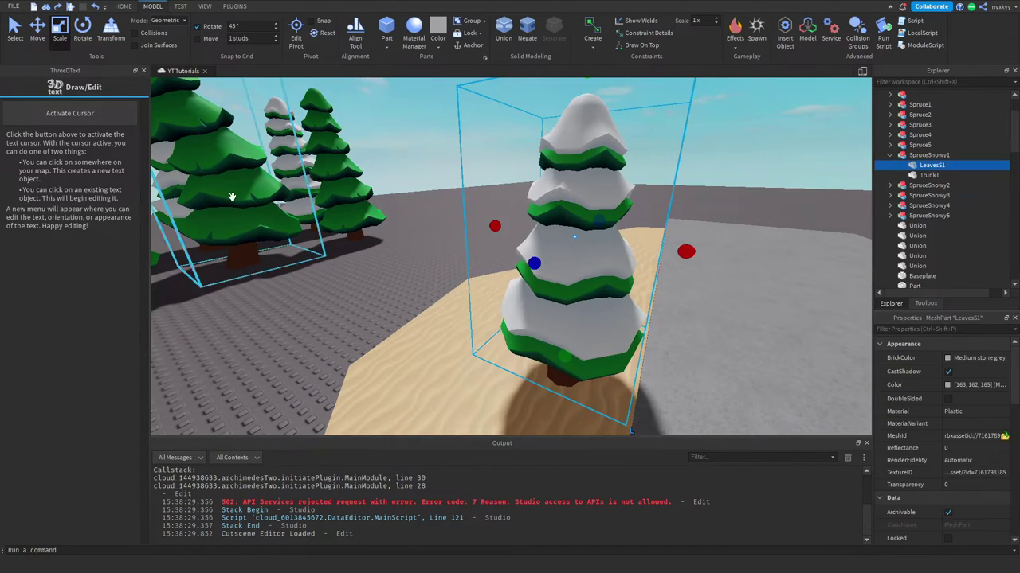
Step: Shift the snowy spruce slightly along the sand, away from the platform's edge
click(359, 200)
right_drag(359, 200, 359, 200)
key(s)
click(478, 240)
key(w)
right_drag(478, 239, 382, 261)
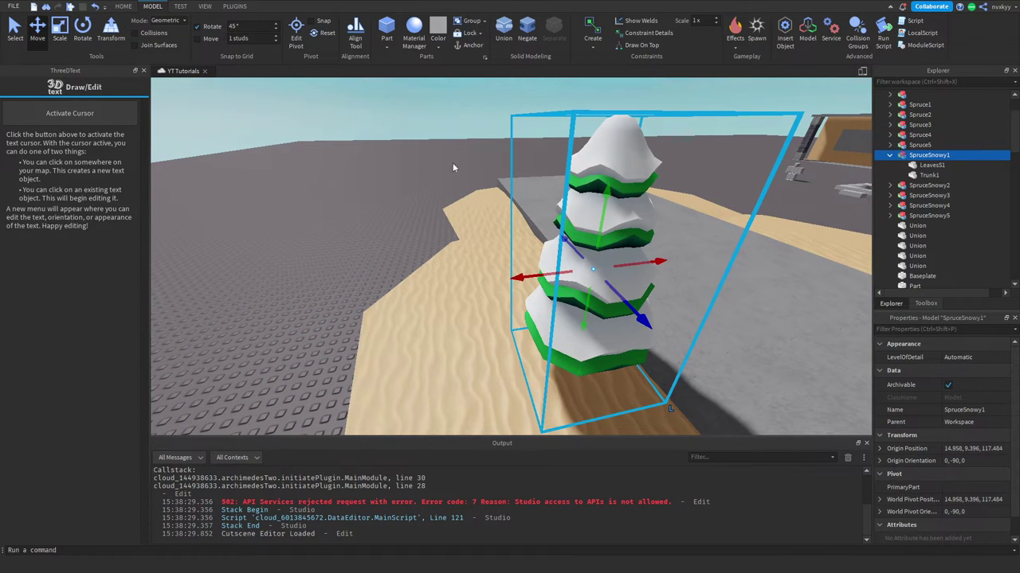
drag(516, 277, 494, 278)
click(310, 253)
key(w)
right_drag(310, 253, 312, 253)
key(s)
key(w)
click(588, 193)
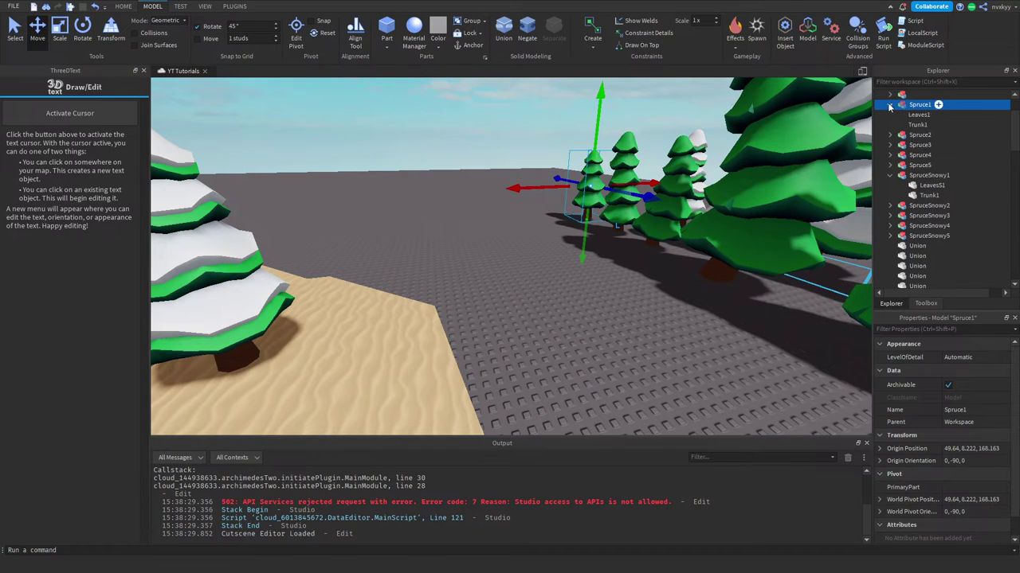
click(924, 125)
click(922, 115)
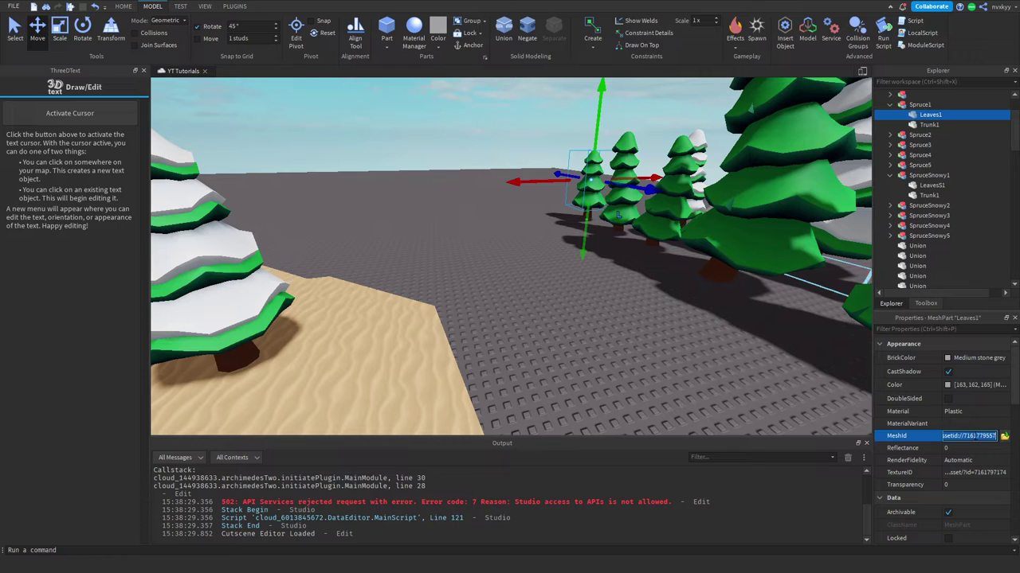
click(928, 175)
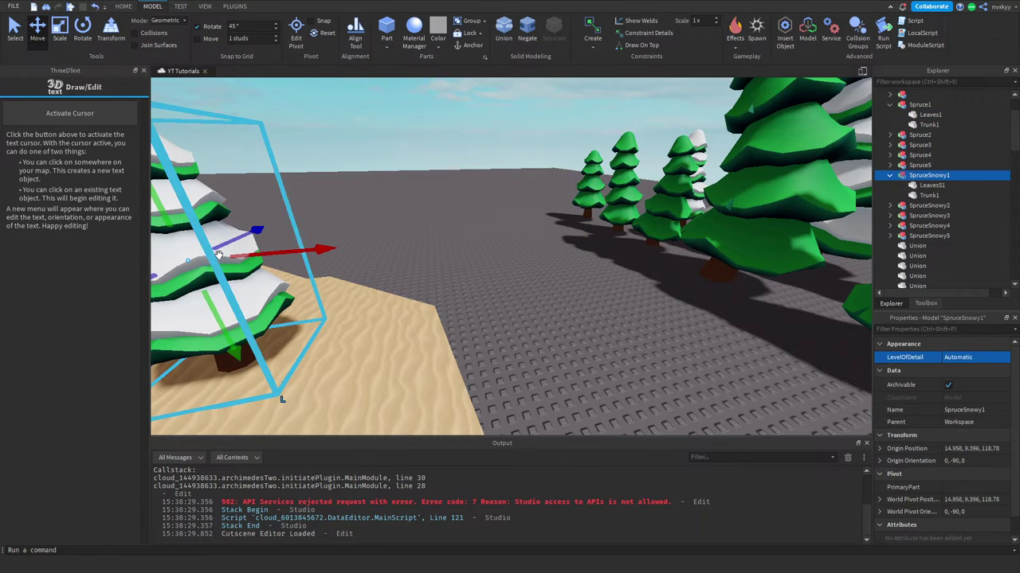
click(932, 185)
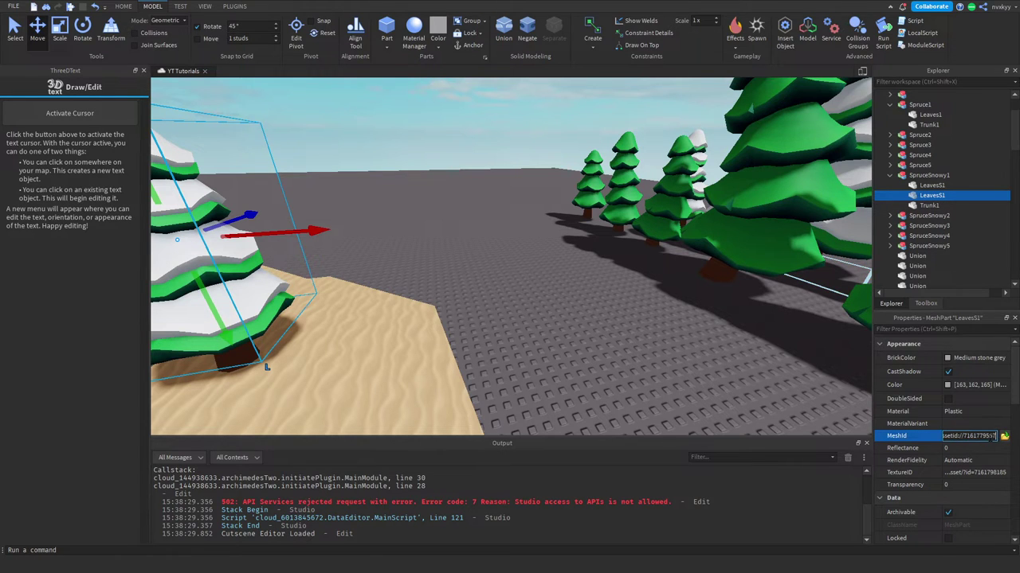
key(Return)
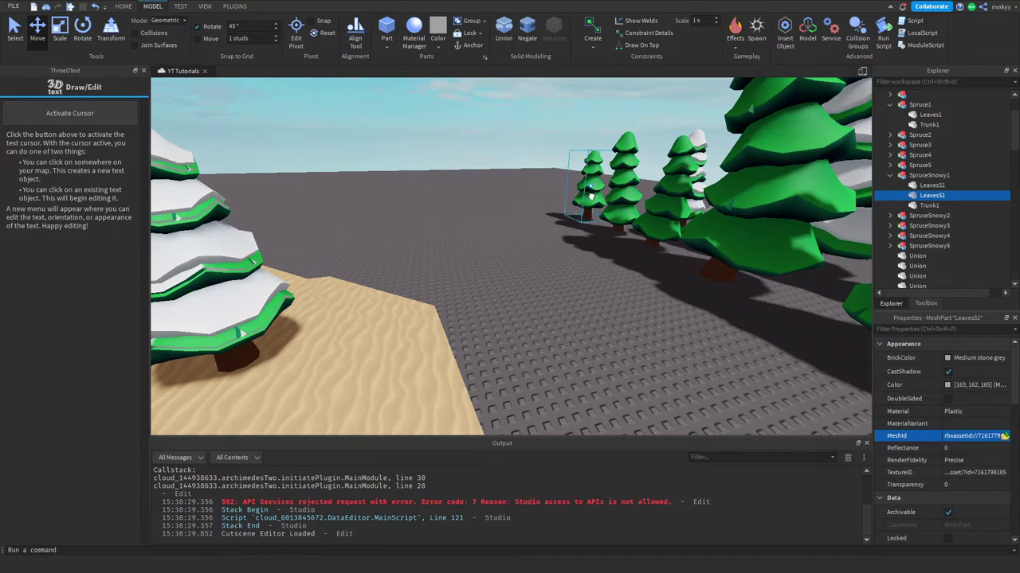
click(840, 87)
click(924, 115)
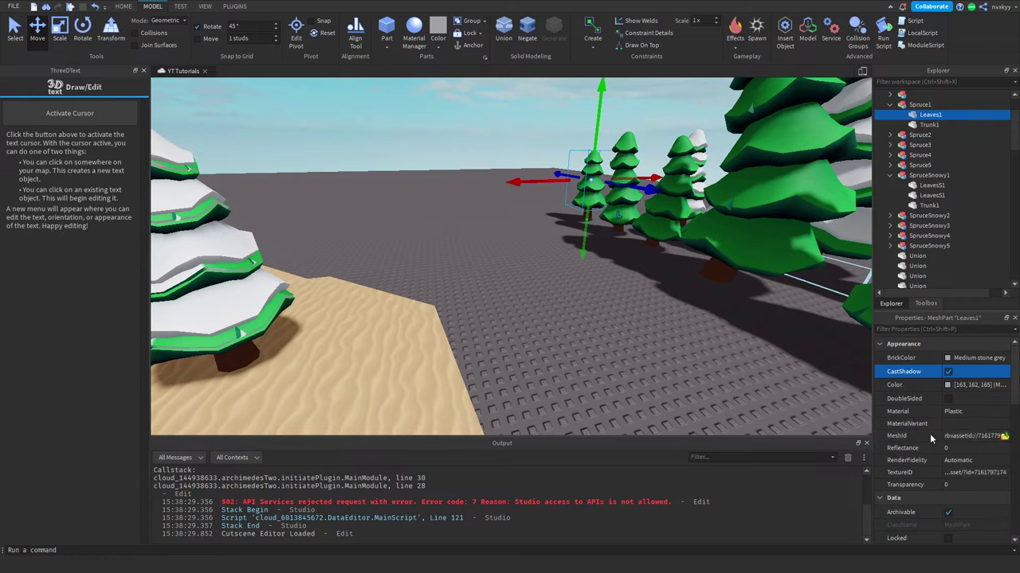
click(958, 472)
key(ctrl+c)
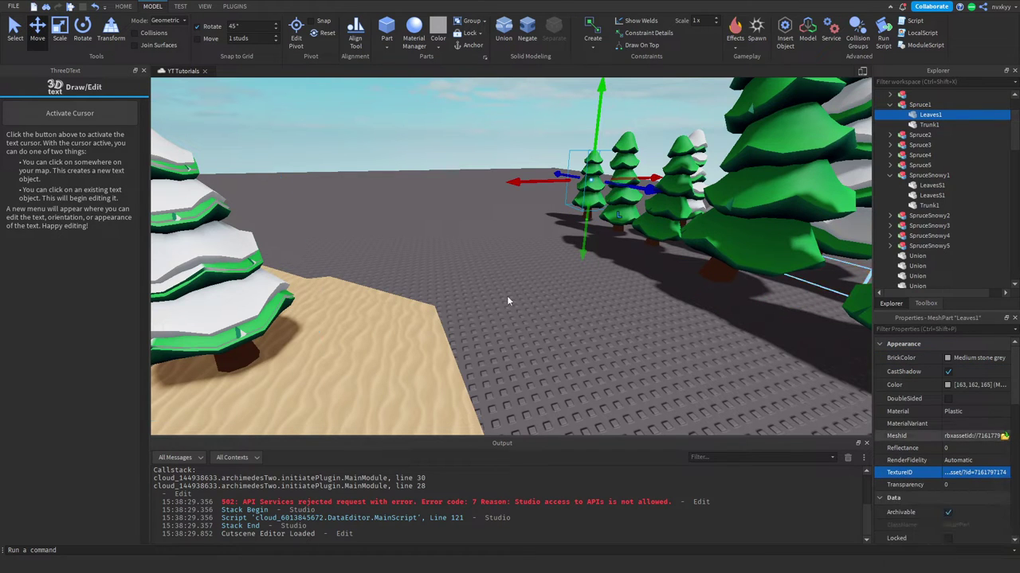
click(191, 250)
click(932, 195)
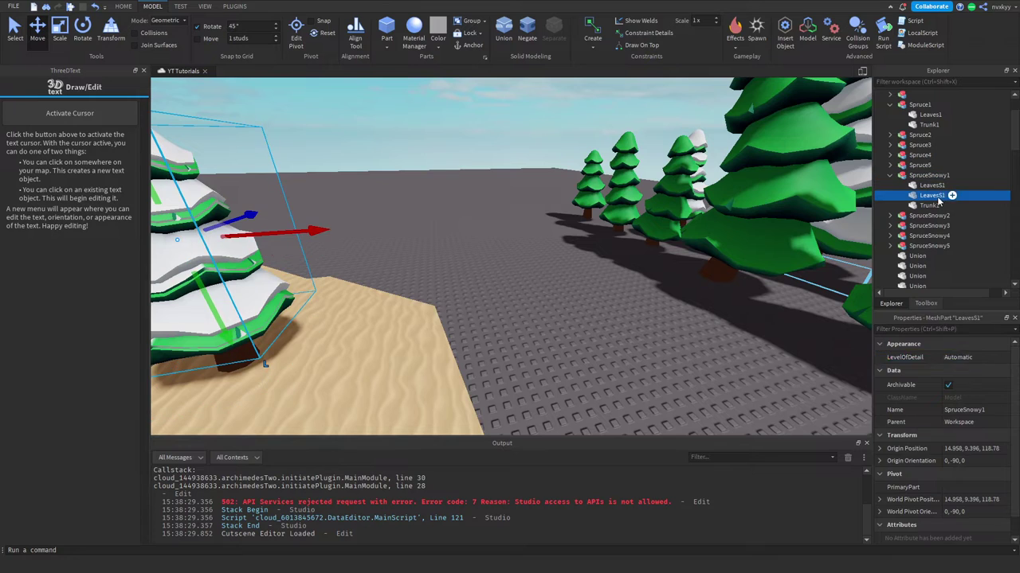
click(972, 472)
key(ctrl+v)
key(Return)
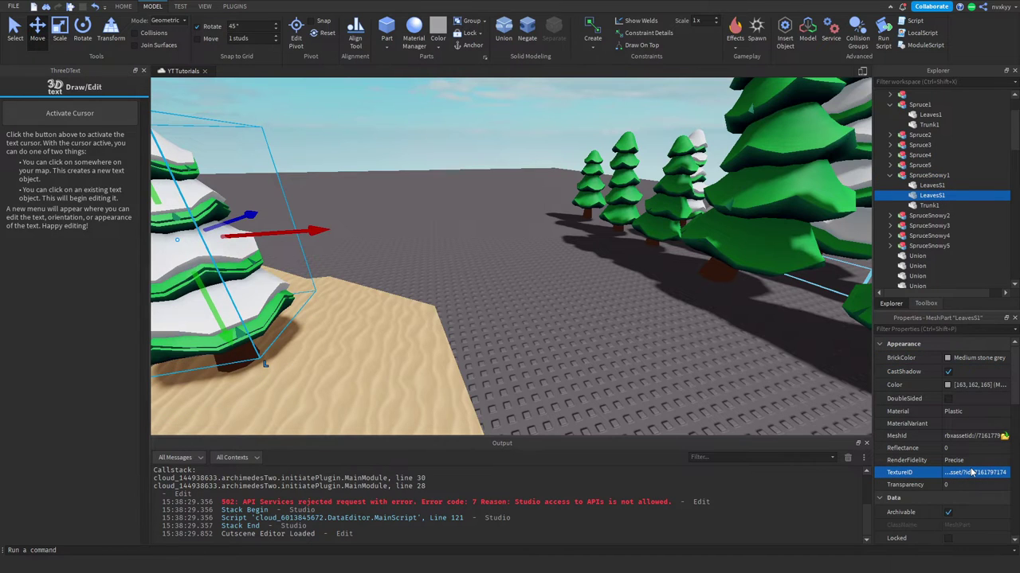
Step: Set the transparency of the snowy tree's original LeavesS1 mesh to 1
click(923, 186)
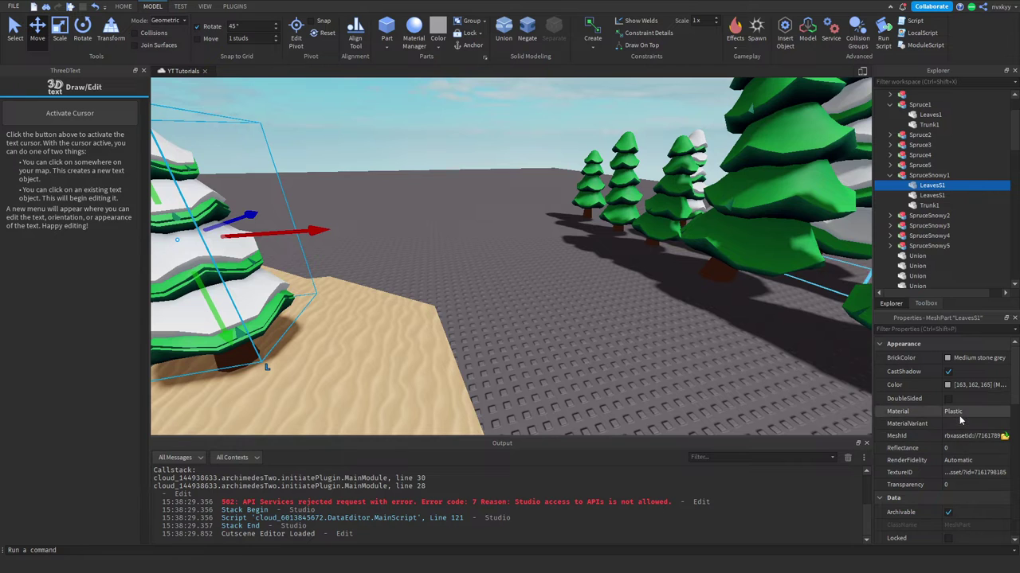
click(958, 483)
text(1)
click(611, 298)
Step: Duplicate the green spruce on the sand and place the copy farther along the platform's straight edge
right_drag(473, 273, 433, 307)
key(a)
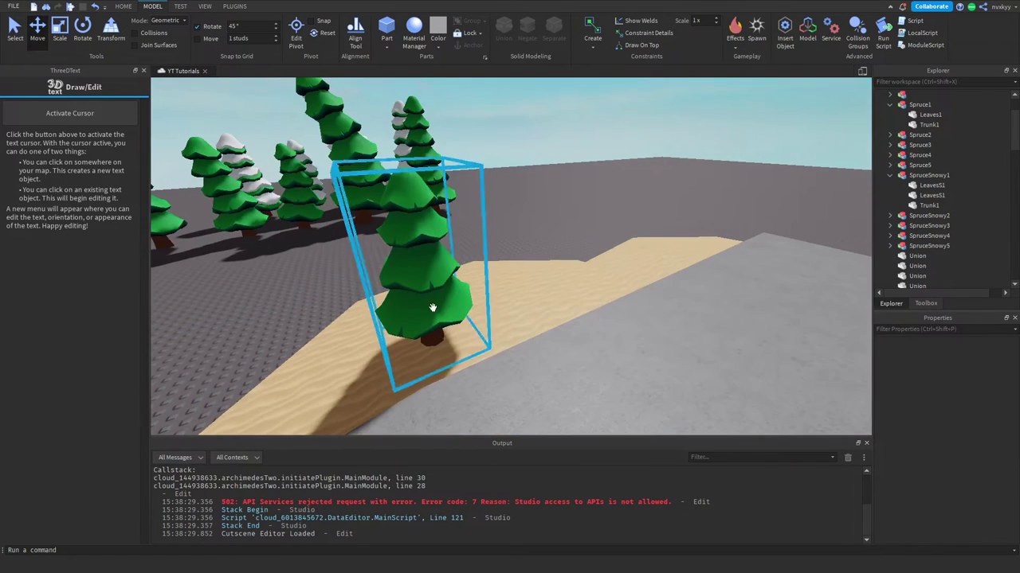
click(432, 308)
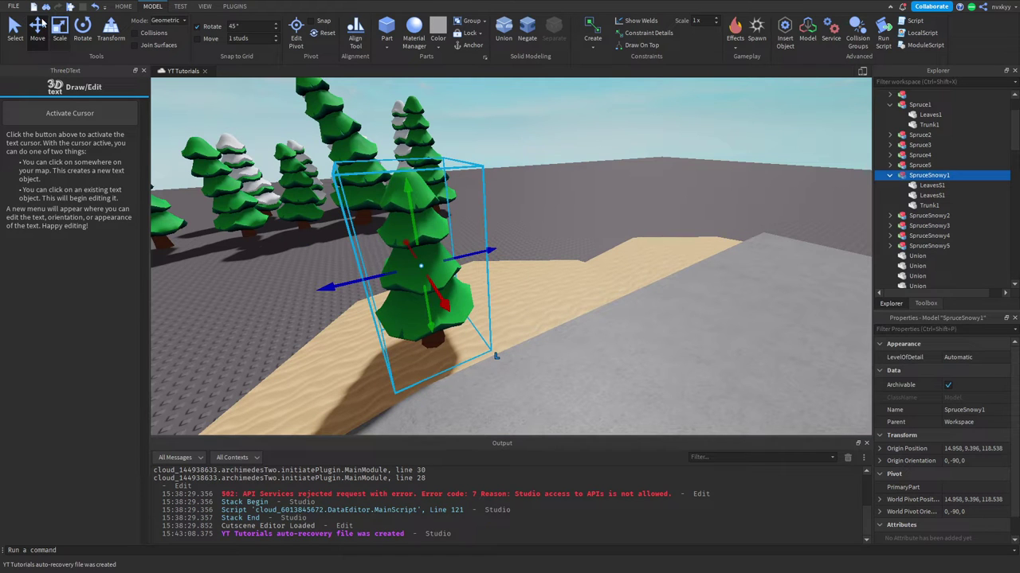
drag(403, 266, 441, 302)
key(ctrl+d)
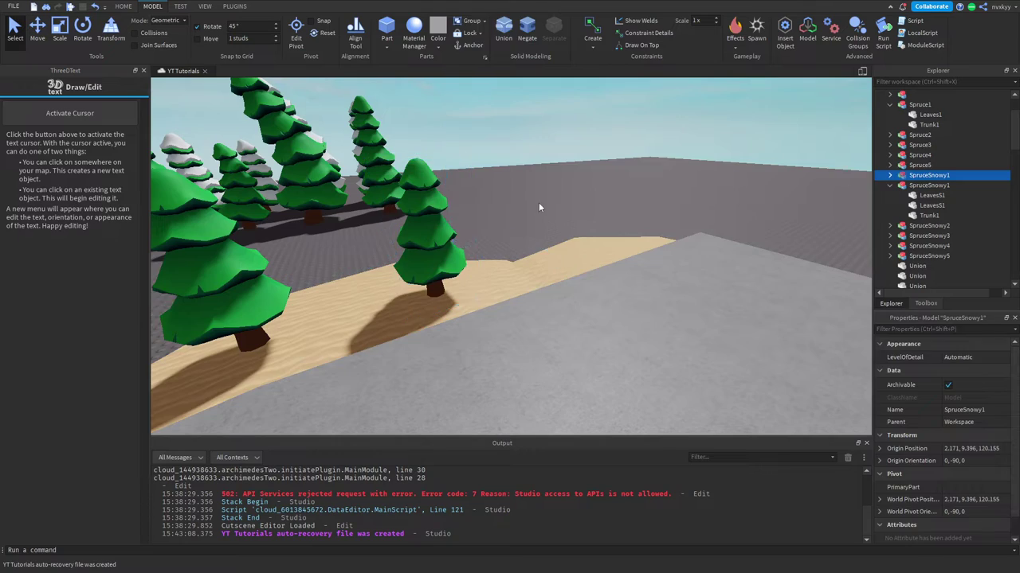
Step: Add another spruce copy on the sand near the far, square end of the platform
click(539, 206)
key(w)
key(a)
click(549, 246)
key(ctrl+d)
drag(587, 260, 566, 264)
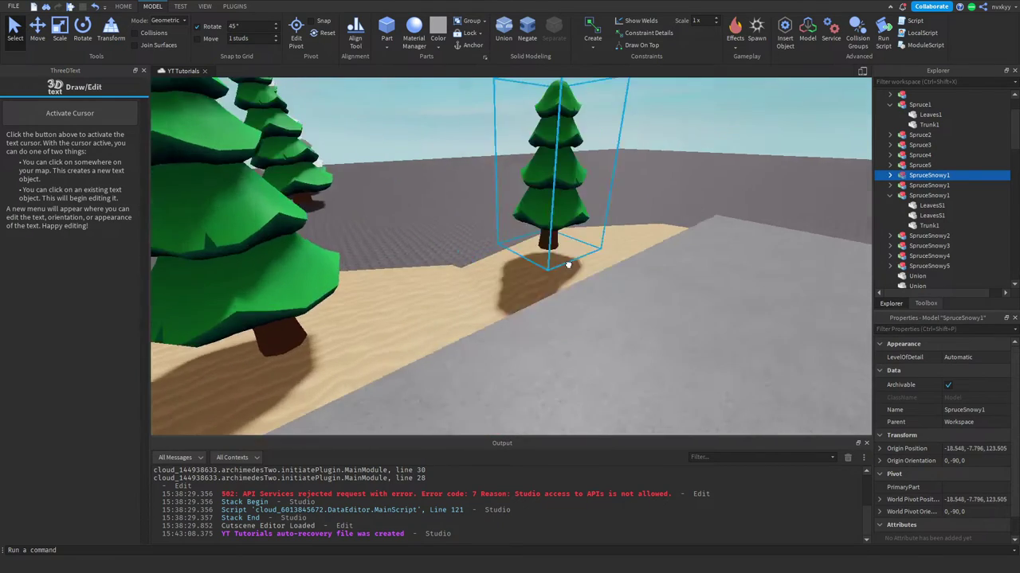
right_drag(567, 263, 557, 264)
scroll(557, 264, down, 3)
drag(513, 276, 542, 276)
click(314, 261)
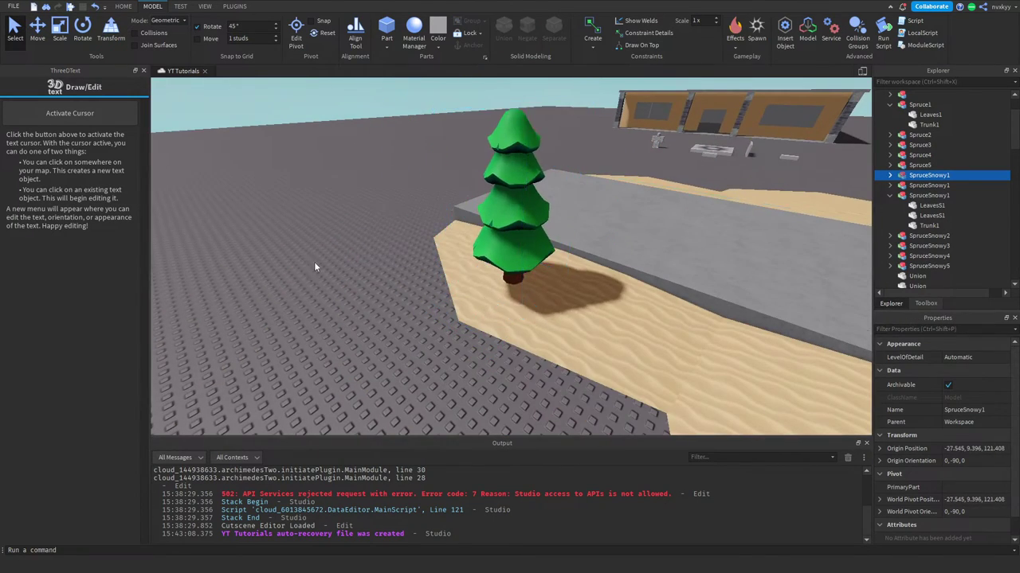
Step: Place further spruce copies on the sand around the platform's rounded end and along its opposite side
right_drag(314, 262, 321, 257)
key(w)
key(d)
click(444, 238)
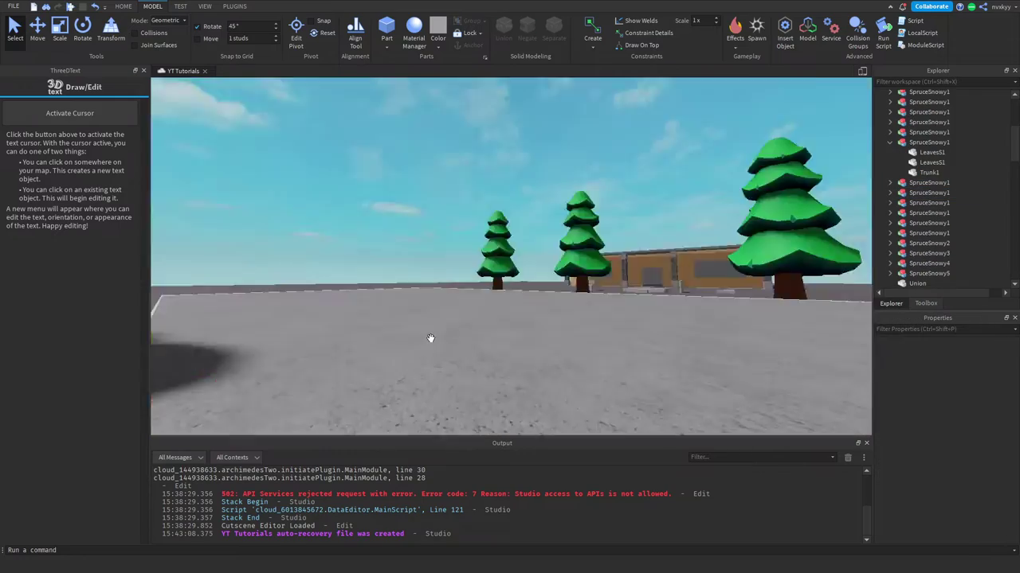
Step: Spread out the three clustered spruces on the sand along the platform's side near its rounded end
right_drag(430, 339, 430, 343)
scroll(431, 340, down, 3)
scroll(519, 262, down, 3)
right_drag(520, 262, 510, 225)
scroll(510, 224, up, 4)
scroll(519, 300, down, 5)
right_drag(519, 301, 546, 228)
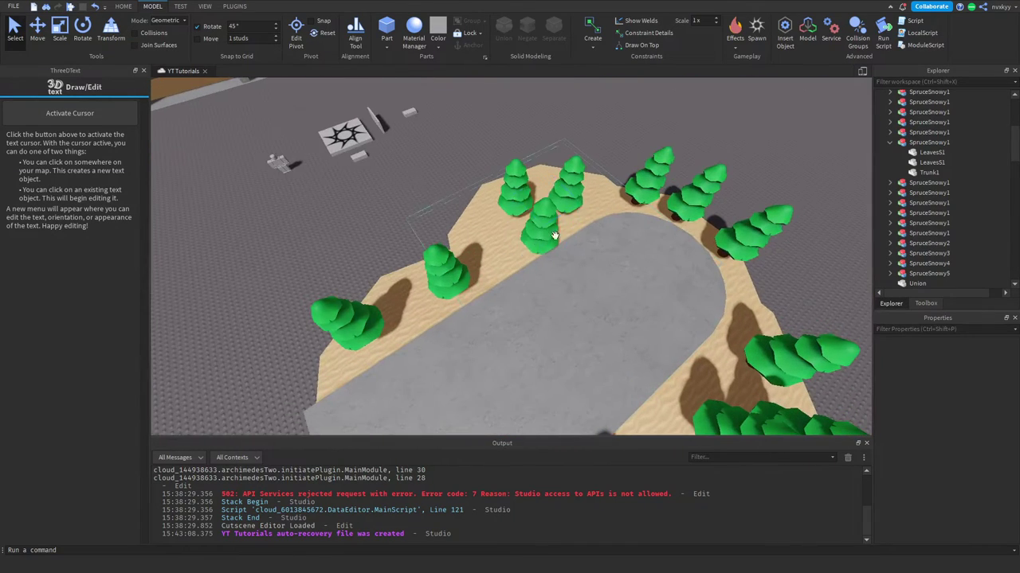
click(527, 249)
drag(566, 205, 584, 203)
drag(512, 191, 532, 211)
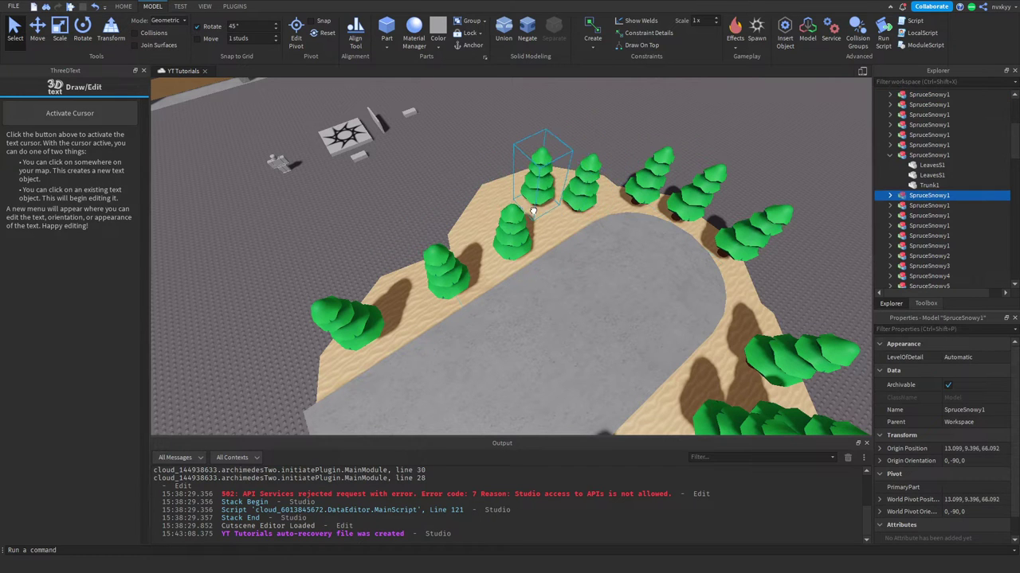
Step: Browse the low poly tree models in the toolbox for another kind of tree to put around the platform
click(384, 235)
right_drag(384, 236, 387, 236)
scroll(386, 236, down, 3)
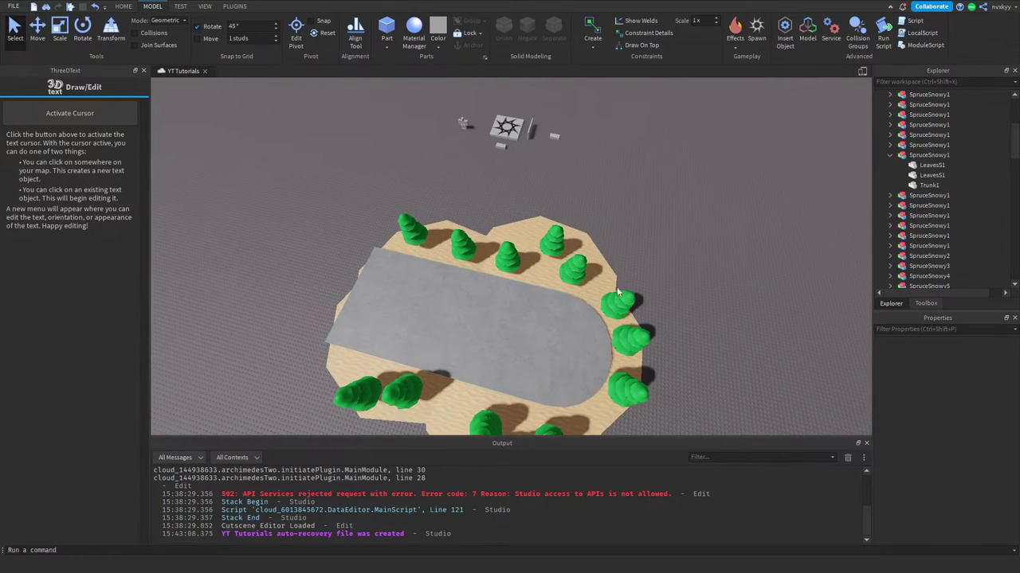
click(912, 304)
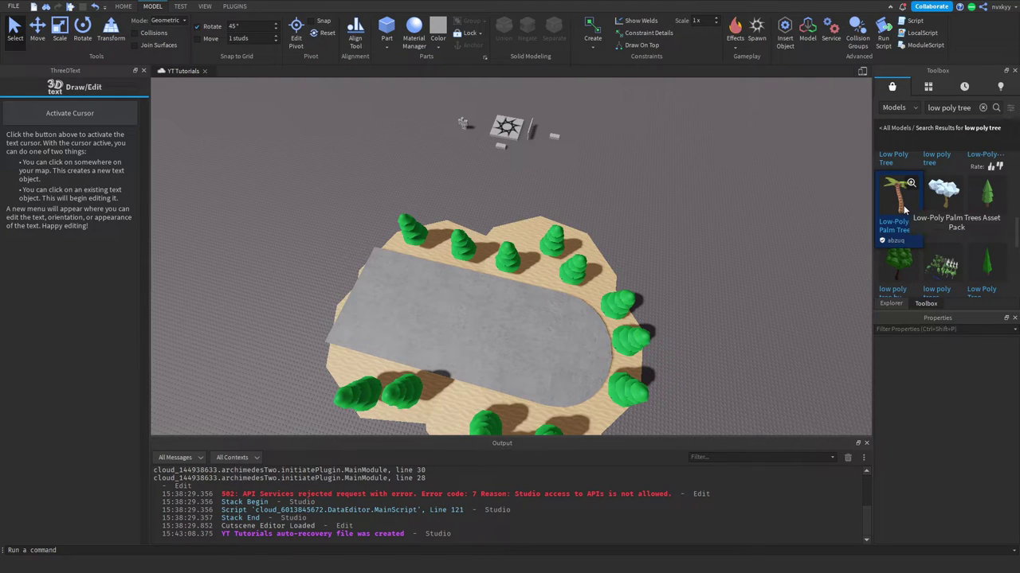
scroll(915, 217, down, 2)
scroll(928, 269, down, 4)
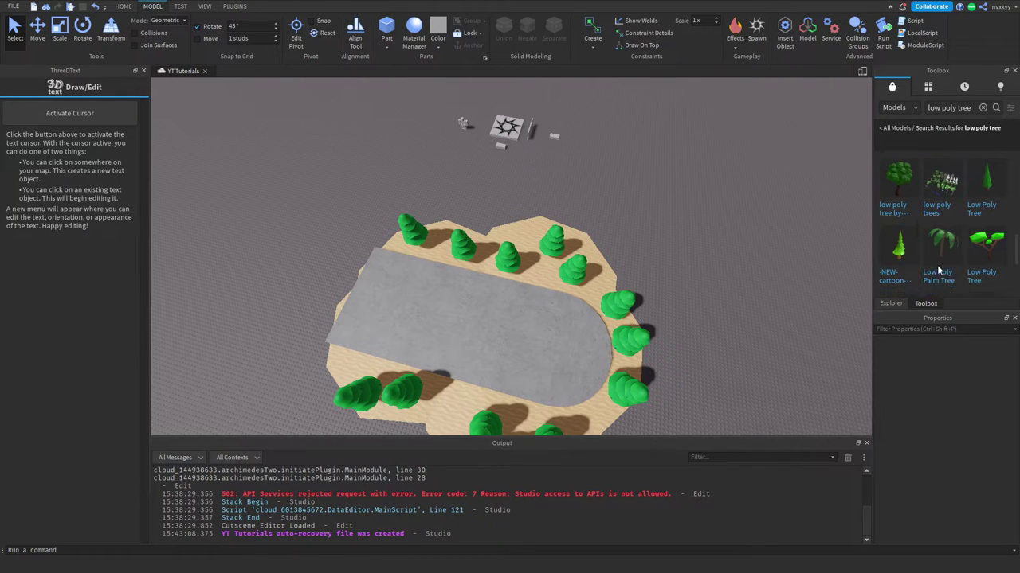
scroll(925, 243, down, 2)
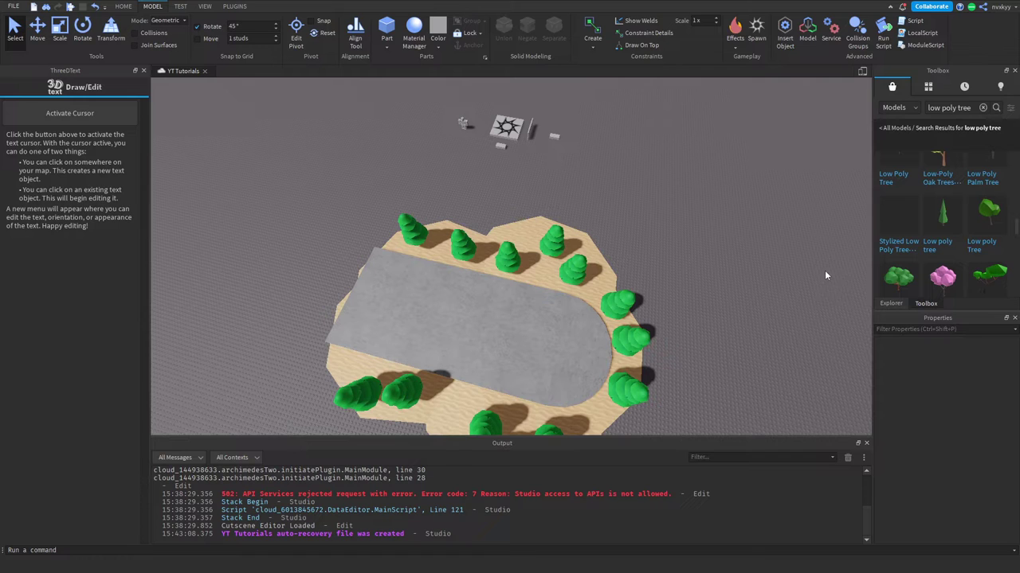
scroll(900, 244, down, 5)
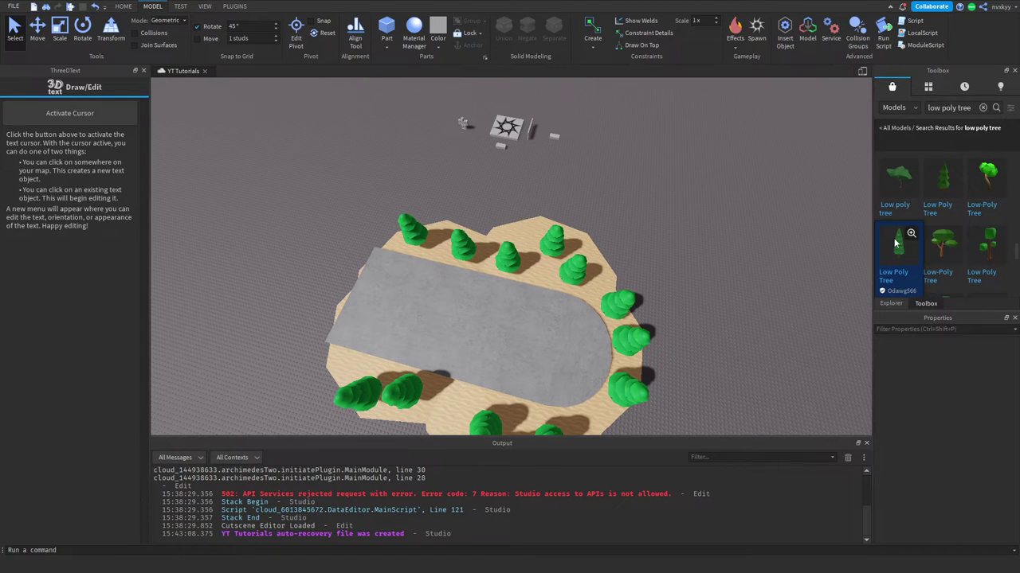
scroll(927, 183, up, 2)
scroll(933, 188, up, 5)
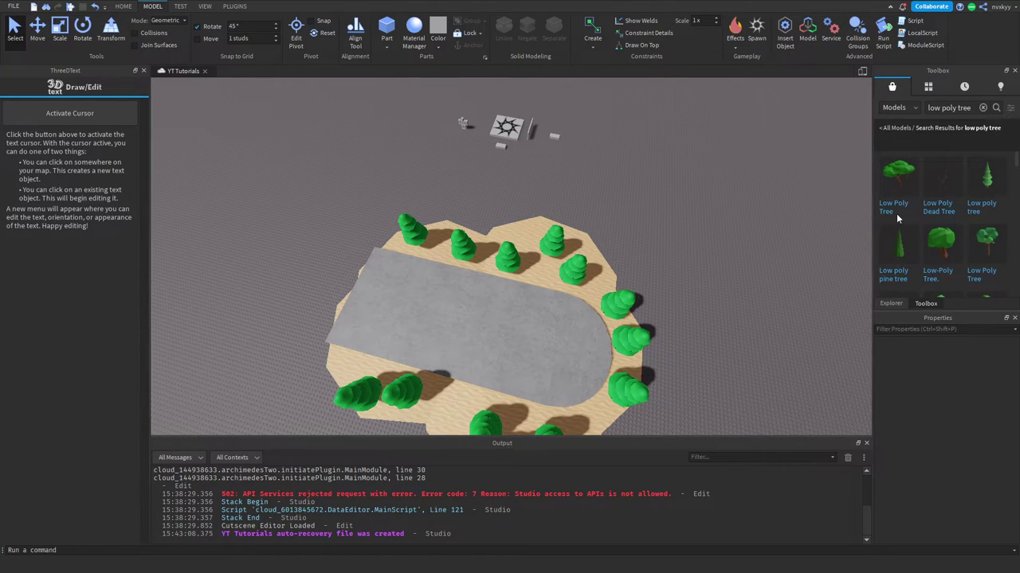
scroll(892, 197, down, 4)
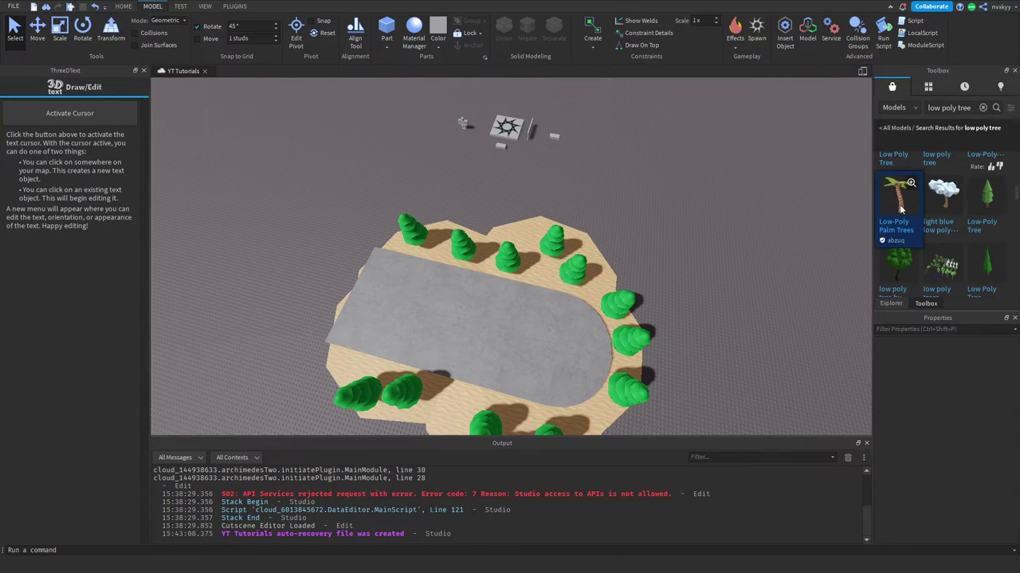
Step: Insert the Low-Poly Palm Trees Asset Pack and move it off the sand onto the baseplate beside the platform
click(901, 209)
scroll(510, 226, up, 4)
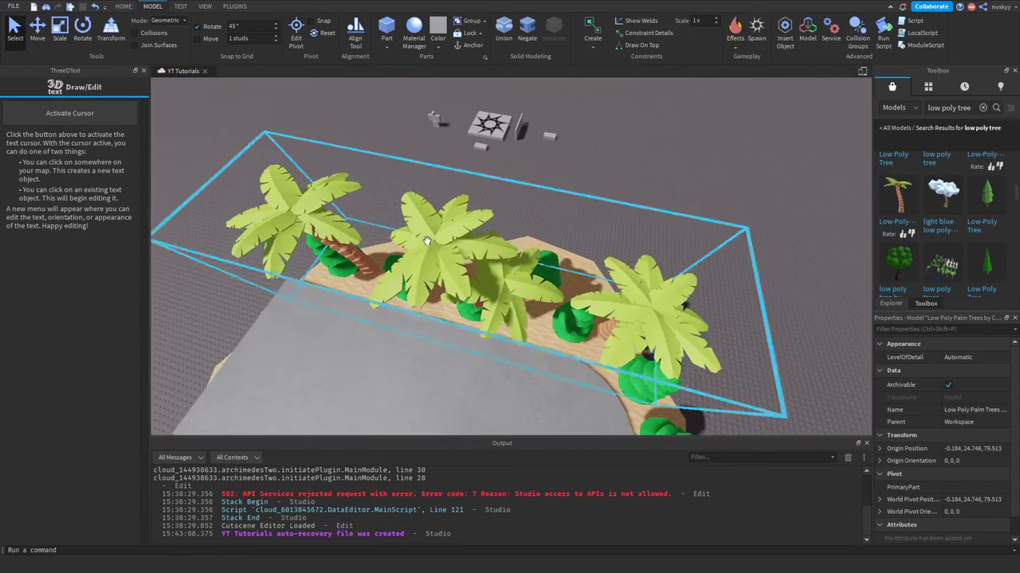
drag(437, 261, 489, 200)
click(366, 210)
key(w)
right_drag(366, 210, 367, 211)
key(s)
Step: Ungroup the palm tree pack and place a single palm between the spruces on the sand along the platform's straight edge
click(488, 277)
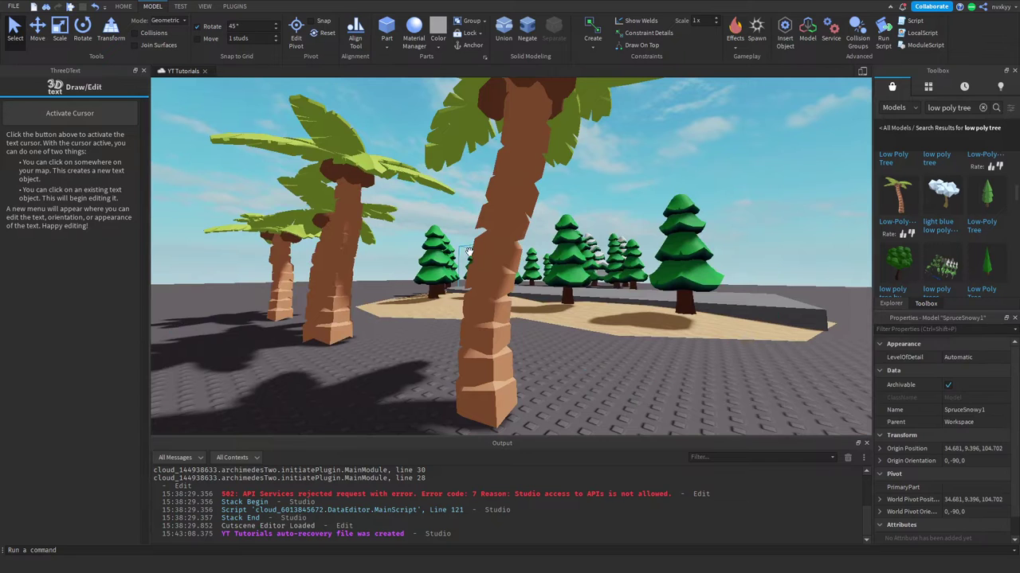
right_click(491, 217)
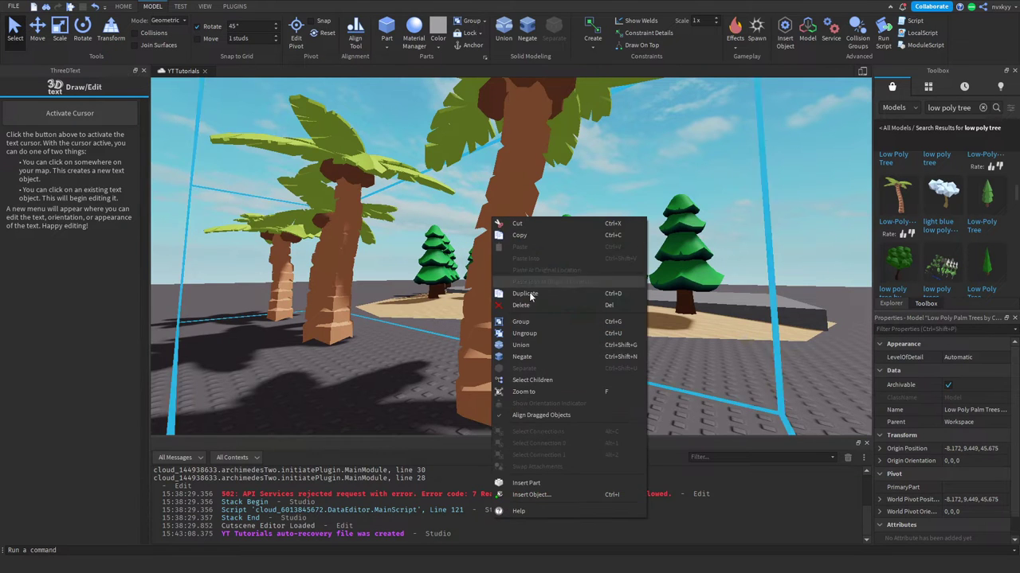
click(526, 334)
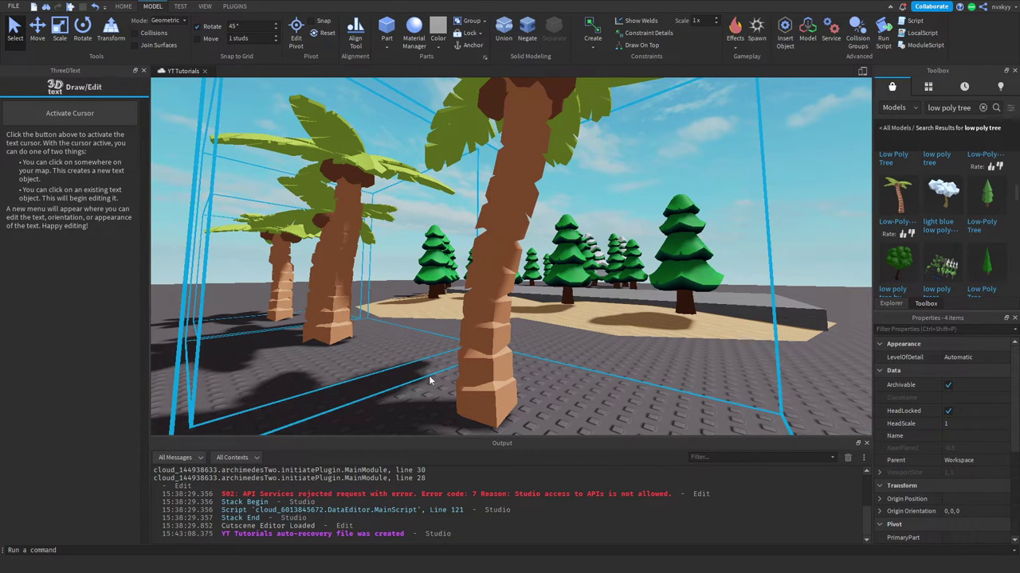
click(533, 390)
drag(502, 392, 525, 370)
key(w)
right_drag(524, 370, 525, 370)
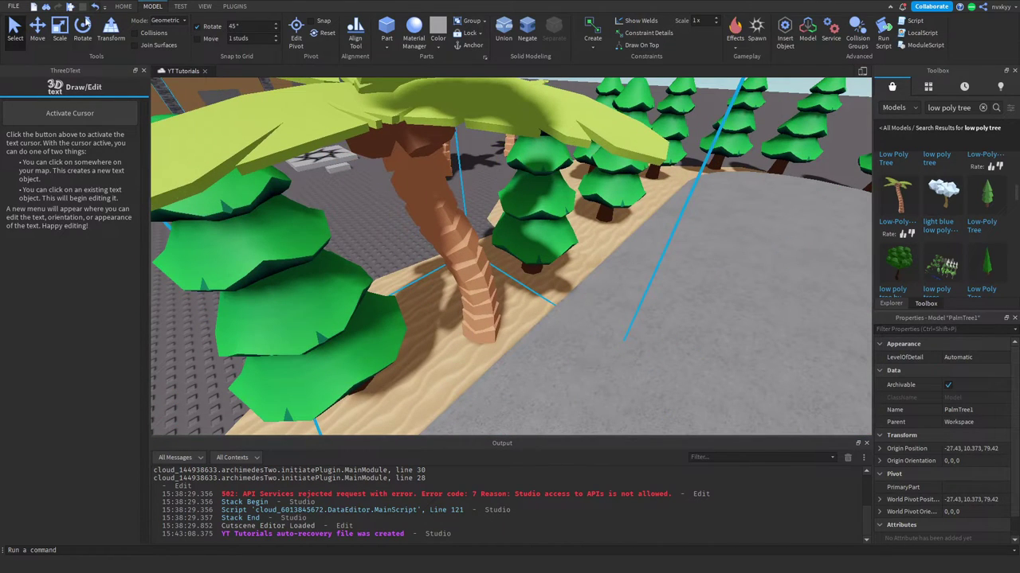
Step: Rotate the palm on the sand 45° about its vertical axis
click(83, 40)
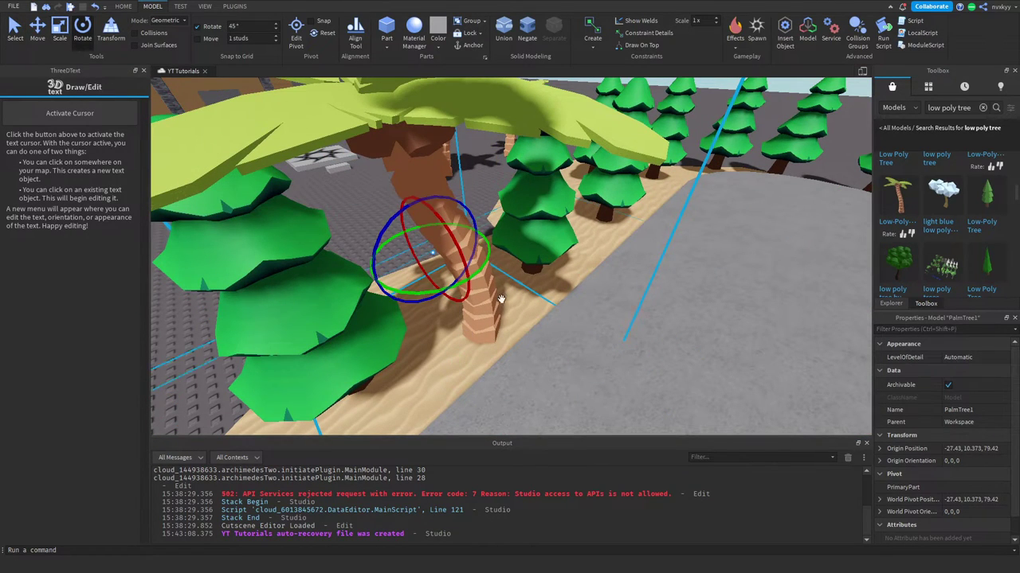
drag(416, 293, 462, 291)
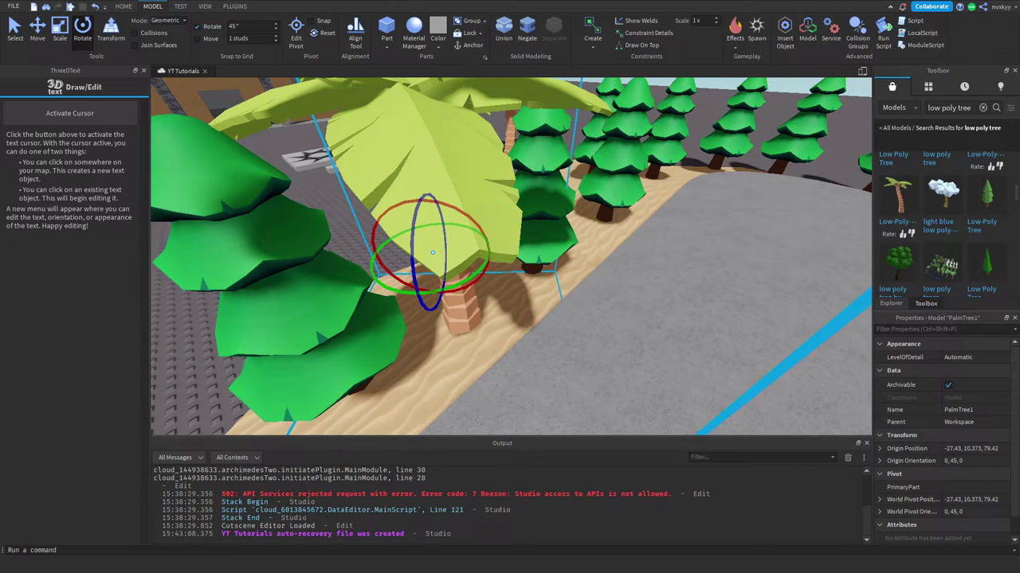
key(s)
right_drag(465, 271, 494, 239)
Step: Scale up the palm on the sand so that it stands taller than the neighbouring spruces
click(60, 32)
drag(457, 212, 457, 173)
click(553, 160)
key(w)
right_drag(553, 159, 549, 159)
Step: Delete the enlarged palm on the sand and the remaining palms of the pack on the baseplate
click(454, 310)
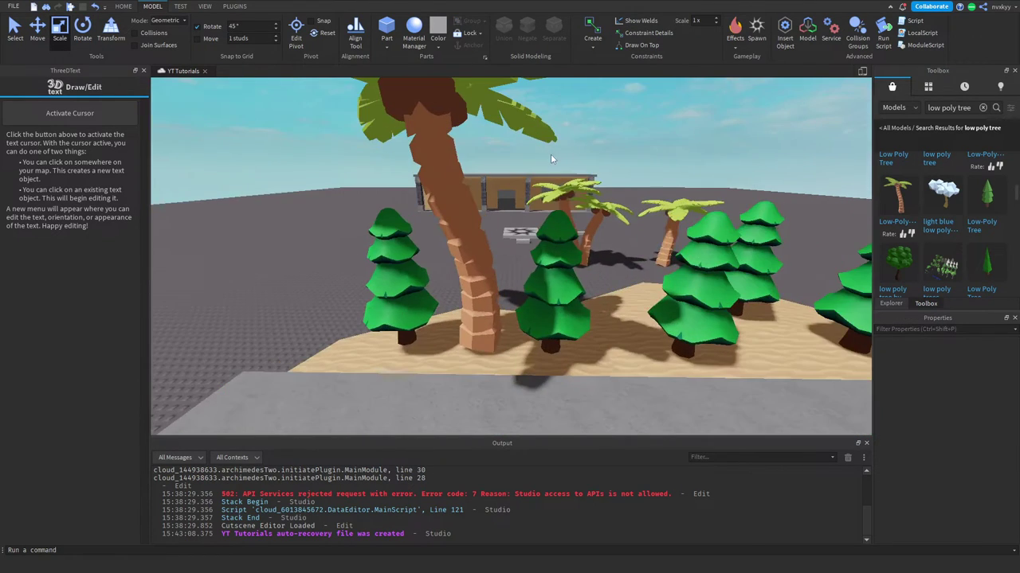
scroll(475, 319, up, 10)
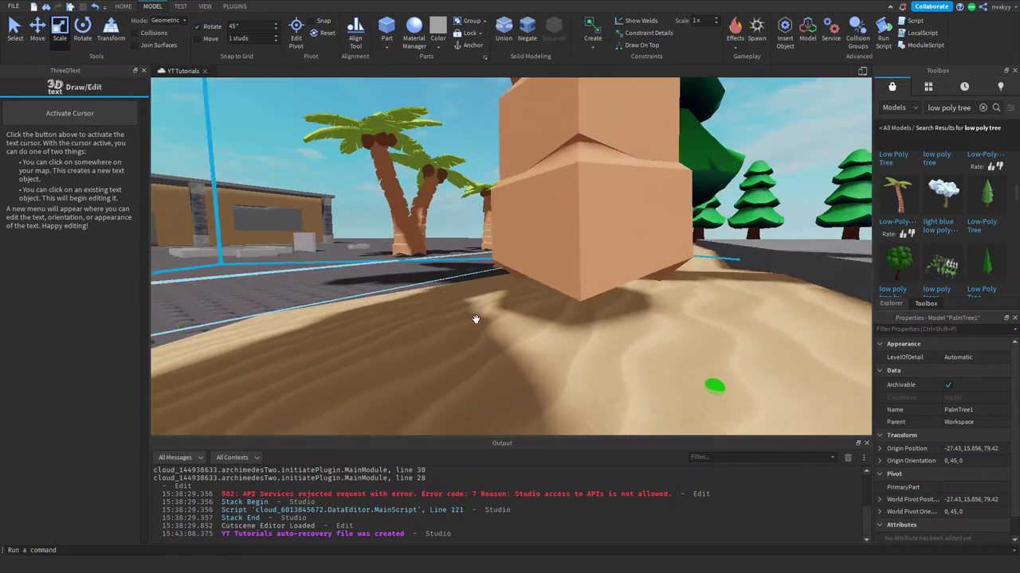
scroll(475, 320, down, 1)
right_drag(475, 319, 475, 311)
key(Delete)
click(408, 297)
key(Delete)
click(474, 301)
key(Delete)
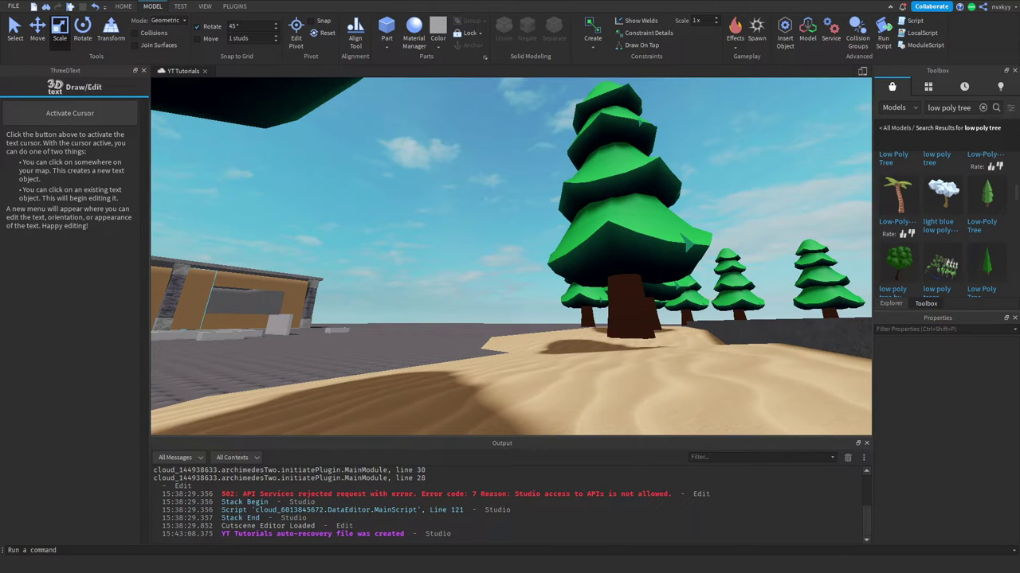
Step: Bring the slender Palm_1 model from the distant part of the map onto the sand between the spruces beside the platform
key(f)
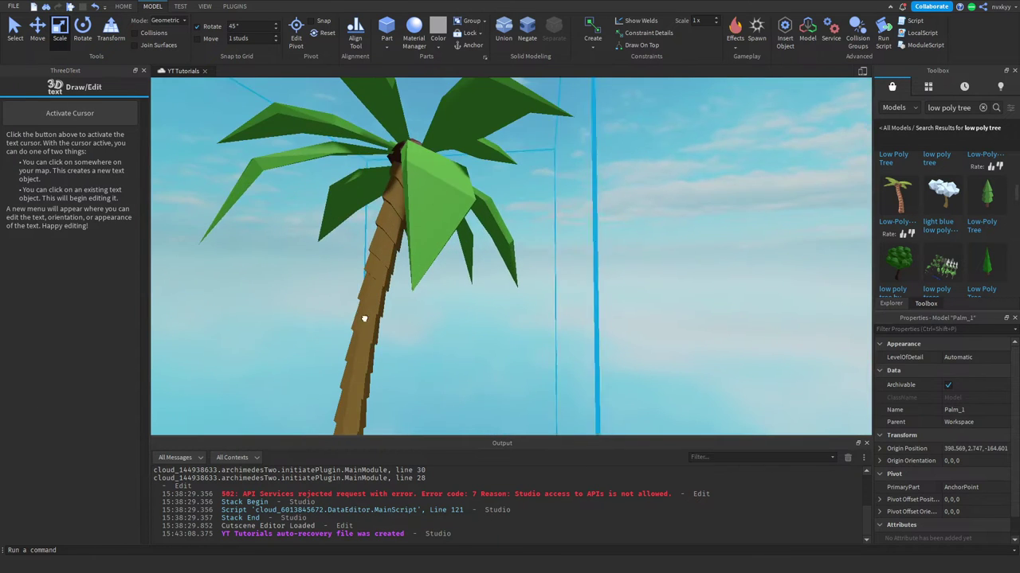
drag(364, 319, 383, 382)
key(s)
drag(376, 170, 369, 236)
click(402, 196)
key(w)
right_drag(402, 195, 421, 231)
key(w)
drag(451, 296, 437, 289)
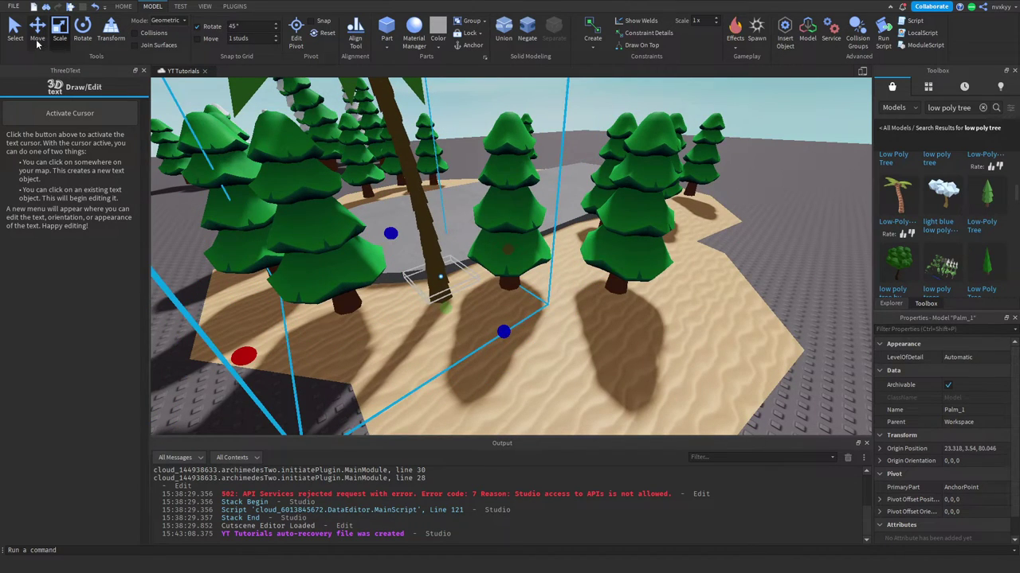
Step: Place further Palm_1 copies among the spruces on the sand along both sides and the rounded end of the platform
click(37, 41)
scroll(465, 252, down, 5)
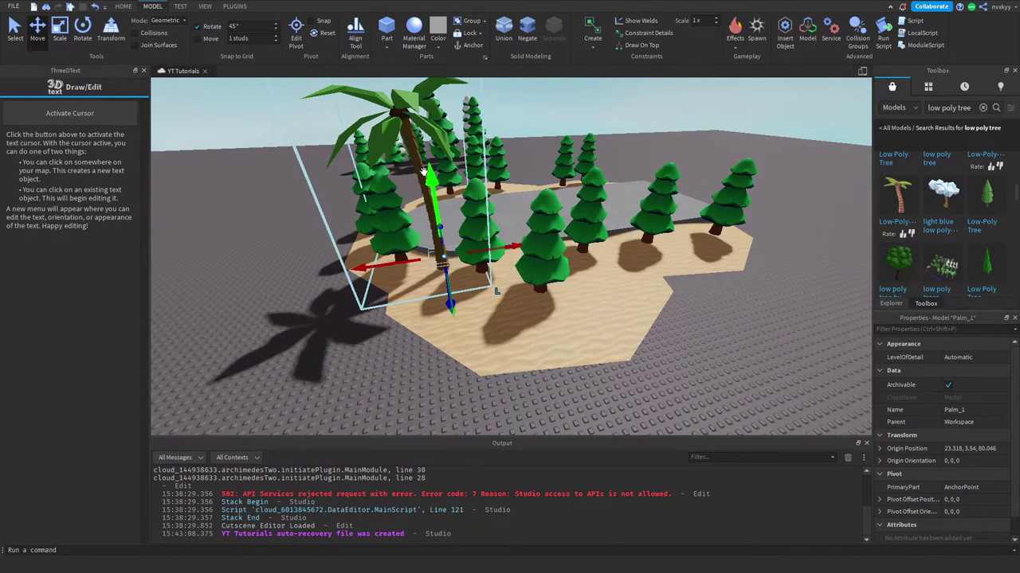
key(w)
drag(420, 166, 579, 186)
right_drag(521, 186, 578, 186)
drag(578, 186, 575, 188)
right_drag(578, 186, 575, 188)
drag(575, 188, 569, 183)
key(w)
right_drag(569, 185, 569, 182)
drag(569, 182, 566, 187)
right_drag(569, 183, 566, 187)
drag(566, 187, 562, 221)
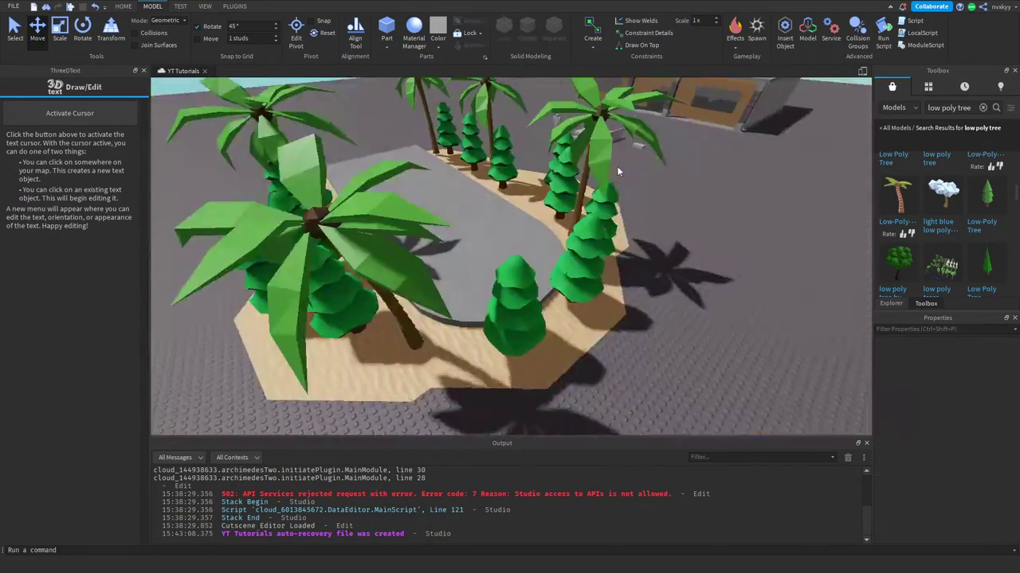
key(w)
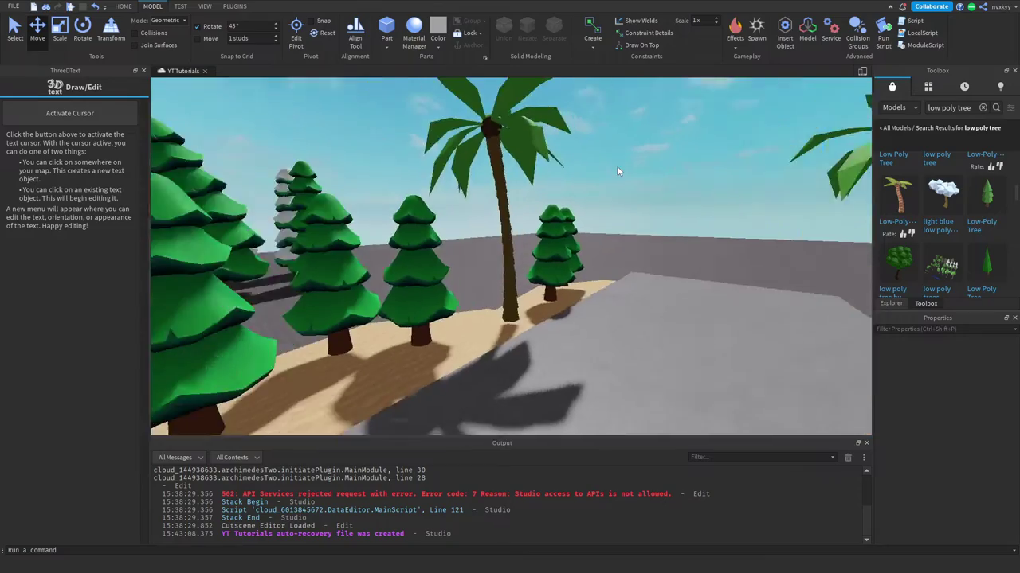
key(s)
key(w)
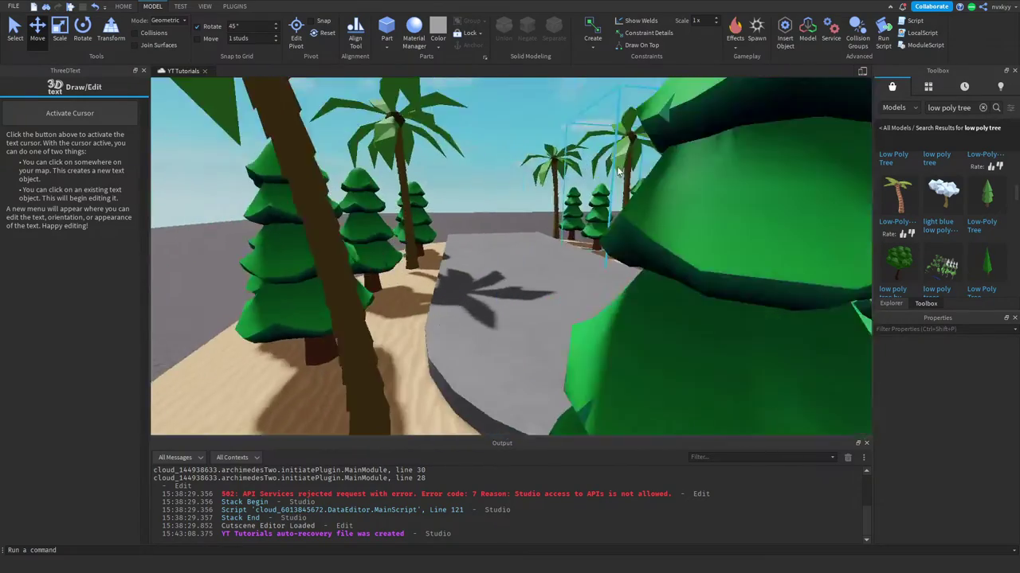